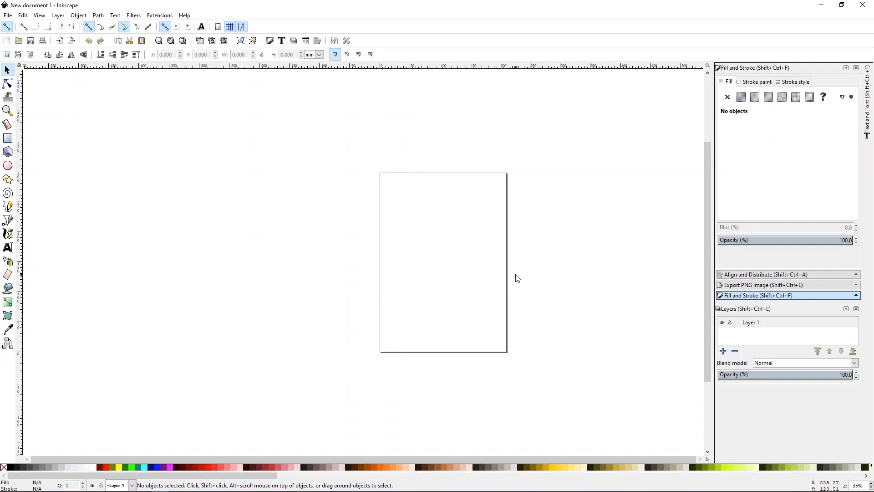
Step: Save the new document to the Desktop as an Inkscape SVG named Multilayer
{"action": "scroll", "coordinate": [431, 274], "scroll_direction": "down", "scroll_amount": 4}
{"action": "scroll", "coordinate": [432, 274], "scroll_direction": "up", "scroll_amount": 4}
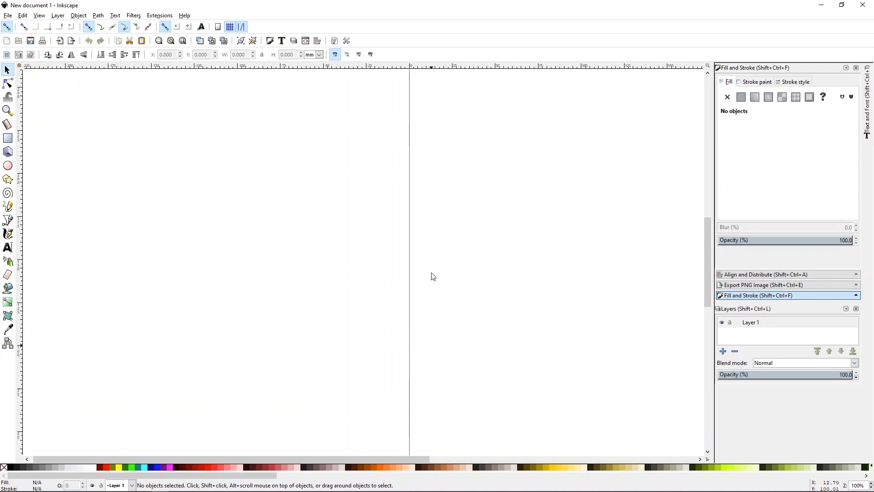
{"action": "key", "text": "5"}
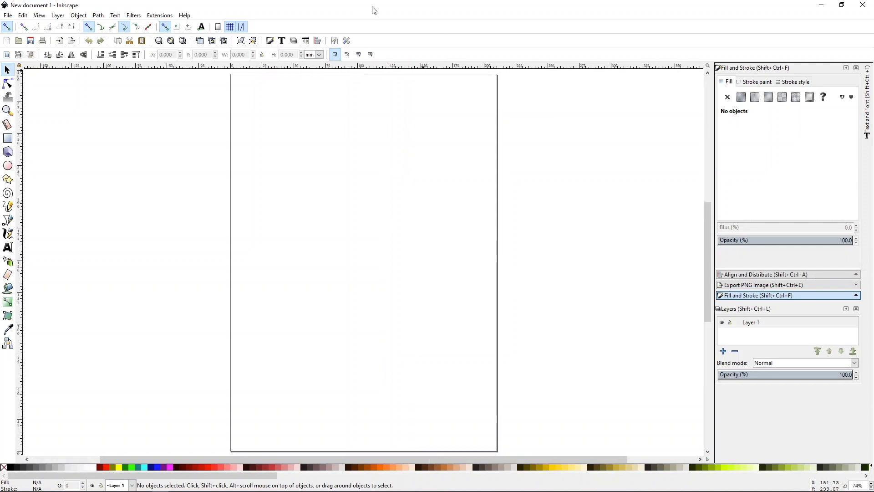
{"action": "left_click", "coordinate": [6, 16]}
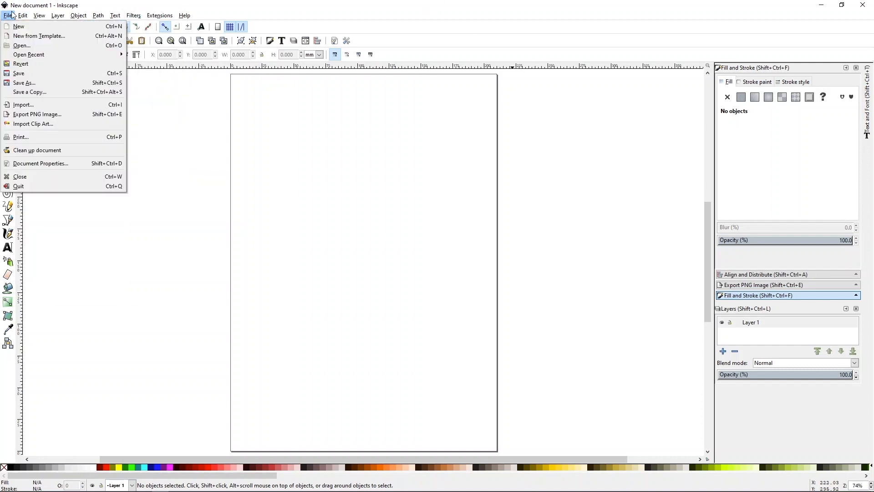
{"action": "left_click", "coordinate": [31, 84]}
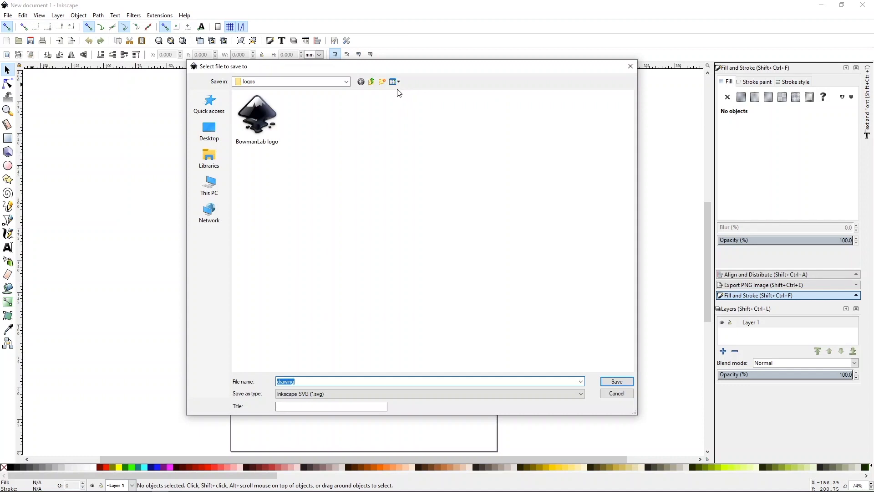
{"action": "left_click", "coordinate": [209, 131]}
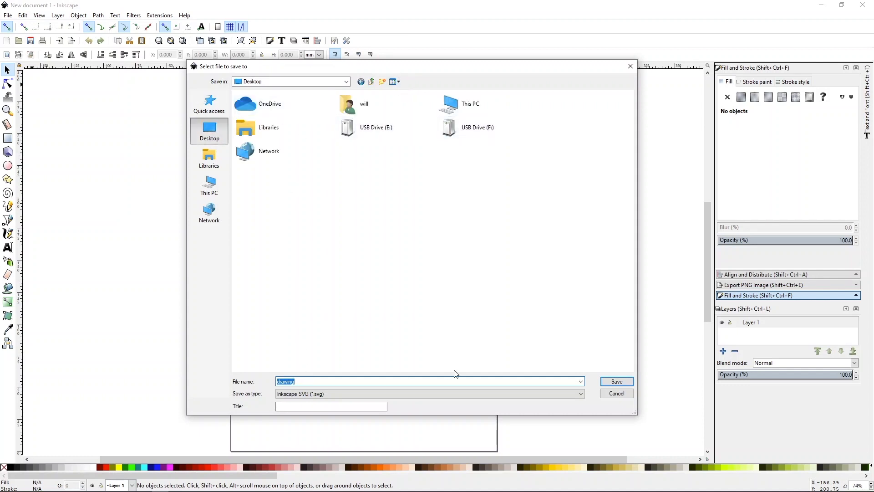
{"action": "type", "text": "Mu"}
{"action": "key", "text": "Return"}
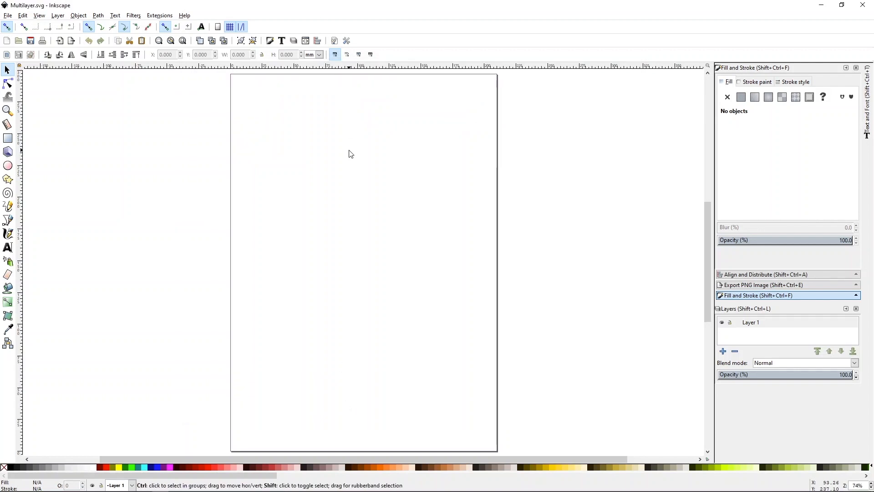
Step: Open the document properties and set the custom page size units to inches
{"action": "key", "text": "ctrl+shift+d"}
{"action": "left_click_drag", "start_coordinate": [549, 63], "coordinate": [500, 64]}
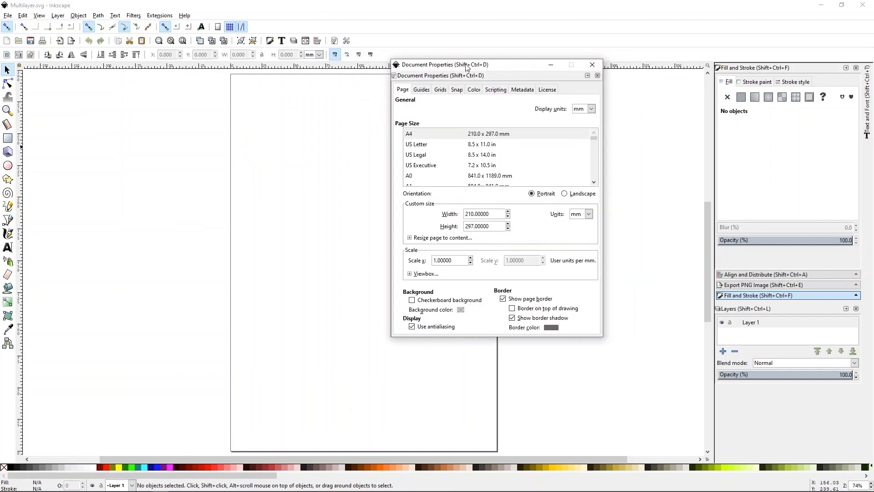
{"action": "key", "text": "alt+Tab"}
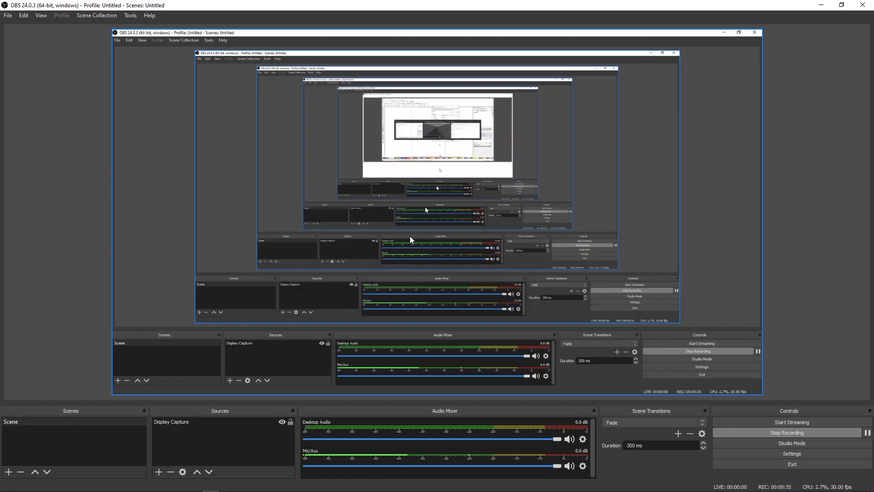
{"action": "key", "text": "alt+Tab"}
{"action": "left_click_drag", "start_coordinate": [485, 65], "coordinate": [408, 69]}
{"action": "left_click", "coordinate": [502, 217]}
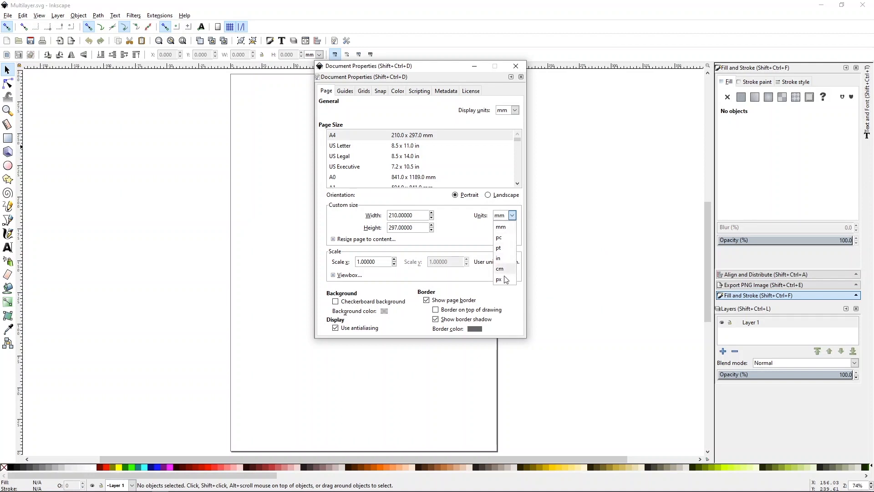
{"action": "left_click", "coordinate": [500, 258]}
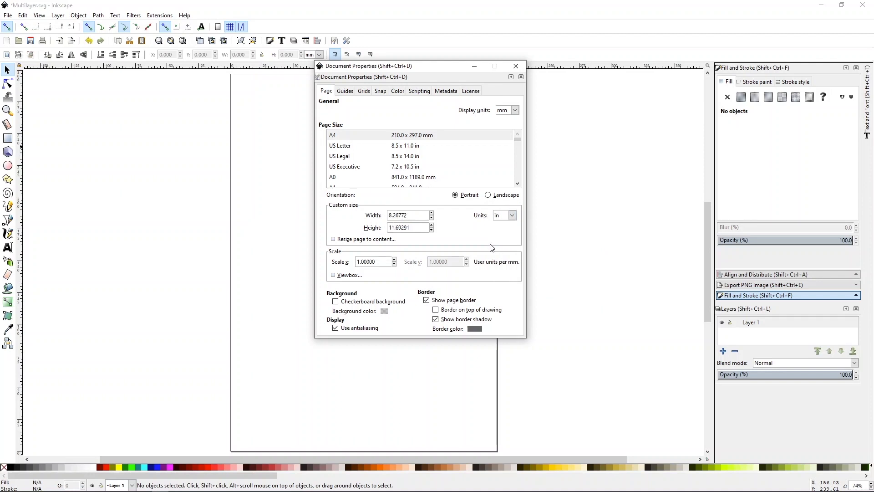
Step: Set the custom page size to 6.5 in wide and 2.5 in high
{"action": "double_click", "coordinate": [412, 215]}
{"action": "type", "text": "6.5"}
{"action": "key", "text": "Return"}
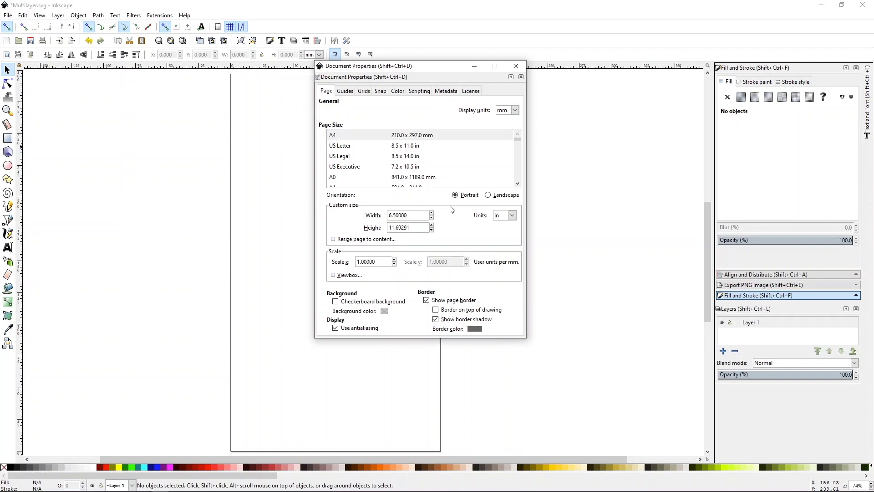
{"action": "double_click", "coordinate": [411, 227]}
{"action": "type", "text": "2.5"}
{"action": "key", "text": "Return"}
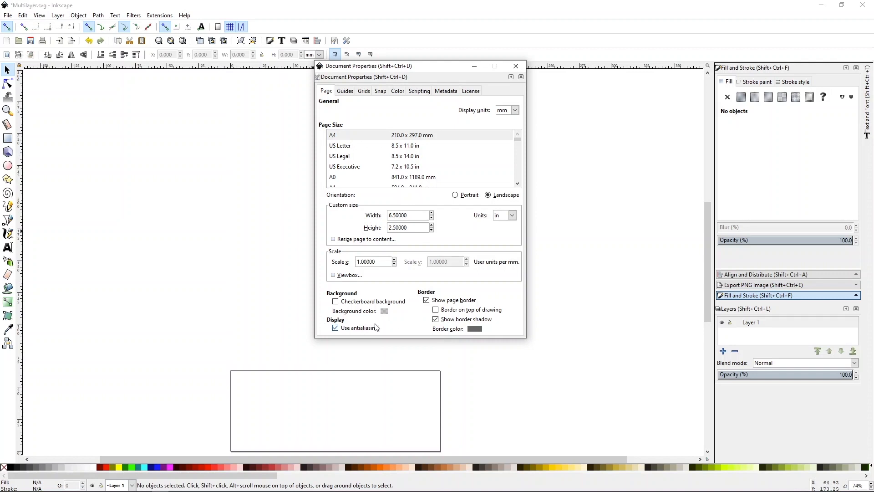
Step: Turn off the page border shadow, close the document properties and fit the page in the view
{"action": "left_click", "coordinate": [437, 319]}
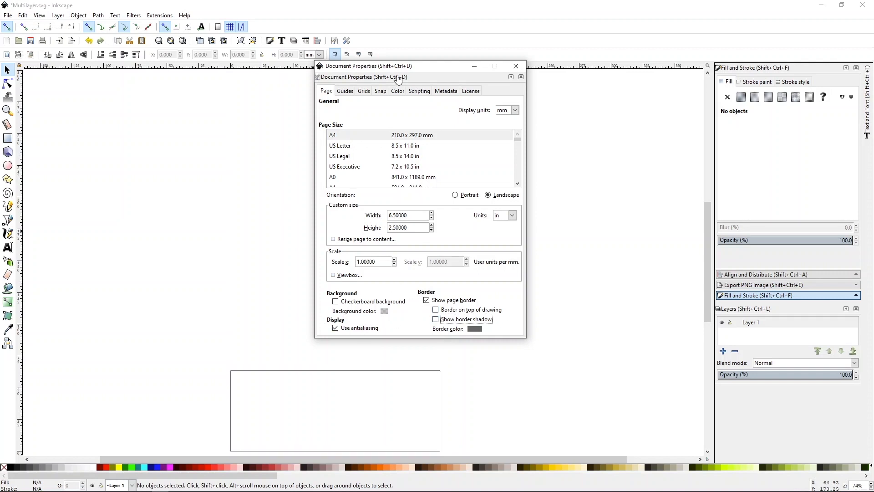
{"action": "left_click_drag", "start_coordinate": [408, 77], "coordinate": [498, 112]}
{"action": "left_click", "coordinate": [611, 107]}
{"action": "key", "text": "1"}
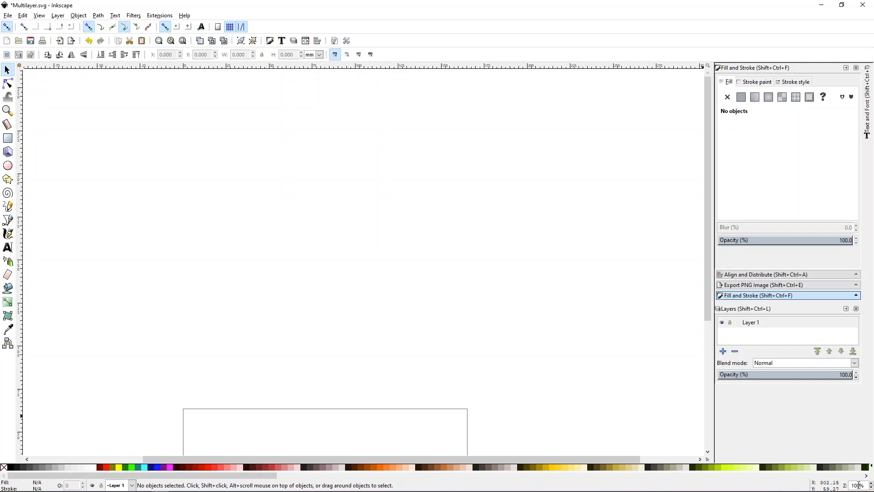
{"action": "key", "text": "minus"}
{"action": "key", "text": "minus"}
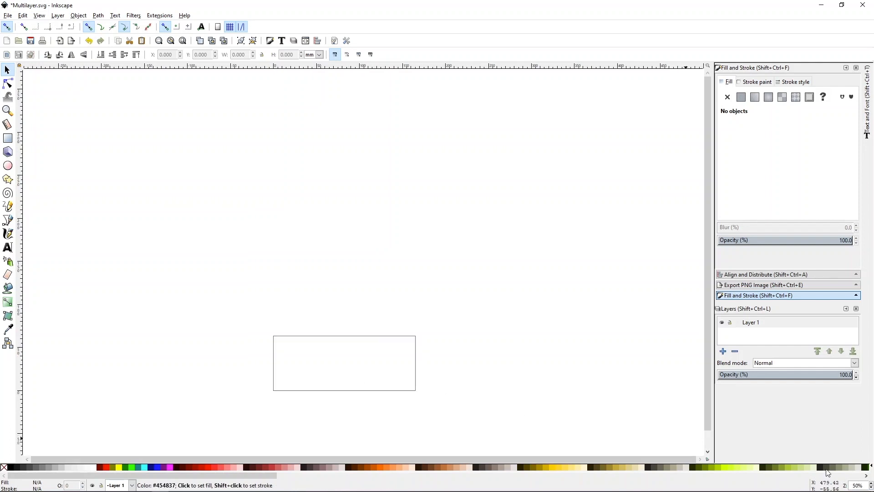
{"action": "mouse_move", "coordinate": [824, 487]}
{"action": "key", "text": "5"}
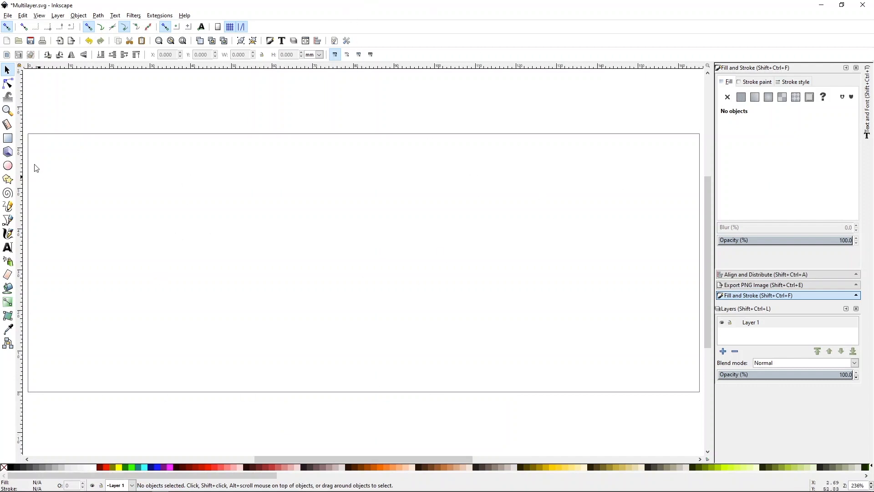
Step: Draw a rectangle about 66 mm wide and 16 mm high in the lower-left part of the page
{"action": "left_click", "coordinate": [8, 138]}
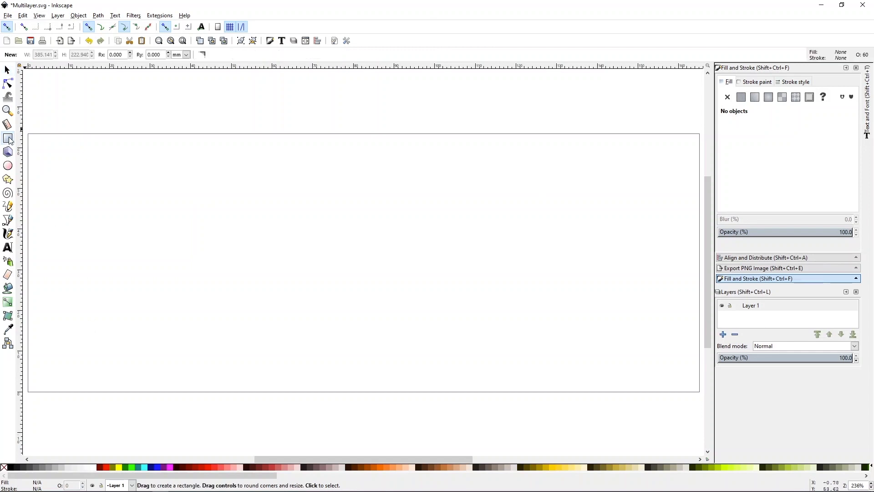
{"action": "left_click_drag", "start_coordinate": [59, 298], "coordinate": [248, 369]}
{"action": "left_click_drag", "start_coordinate": [329, 368], "coordinate": [328, 361]}
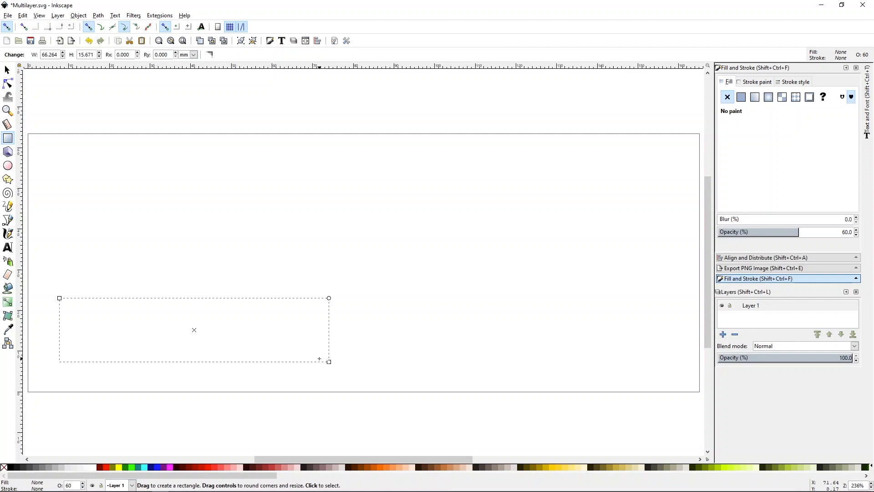
Step: Fill the rectangle with red, try a red stroke on it and remove that stroke
{"action": "left_click", "coordinate": [209, 468]}
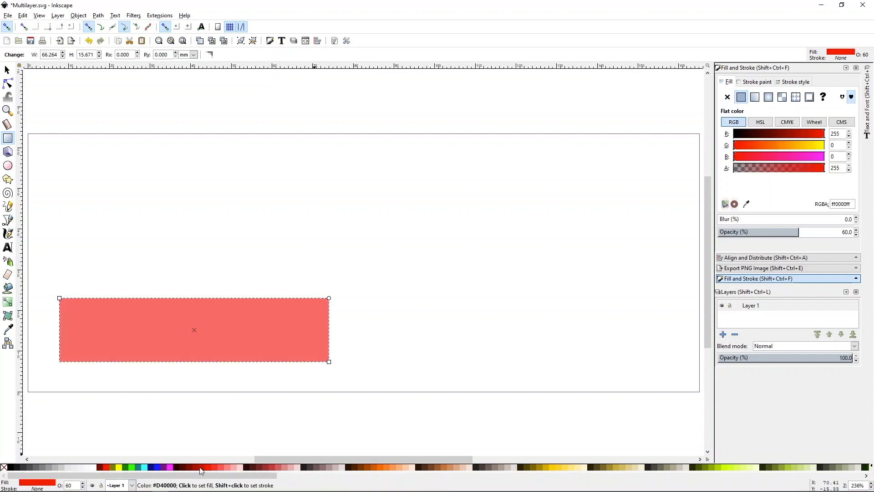
{"action": "left_click", "coordinate": [107, 469], "text": "shift"}
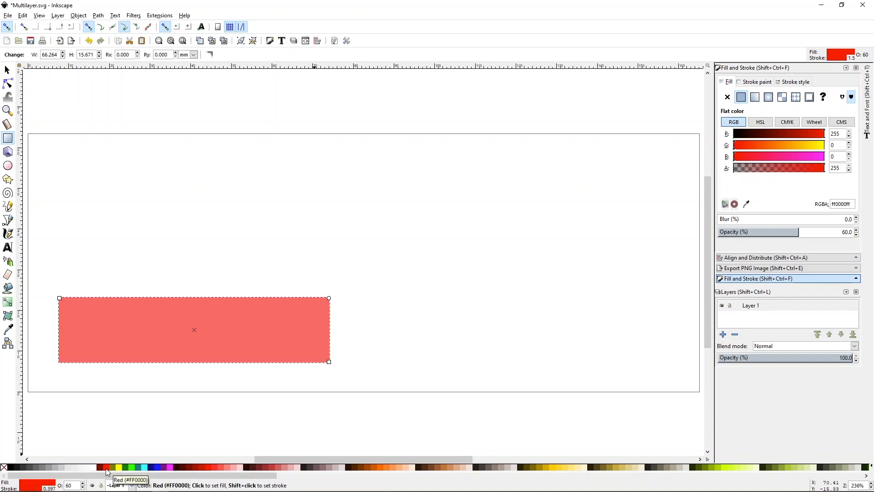
{"action": "left_click", "coordinate": [4, 469], "text": "shift"}
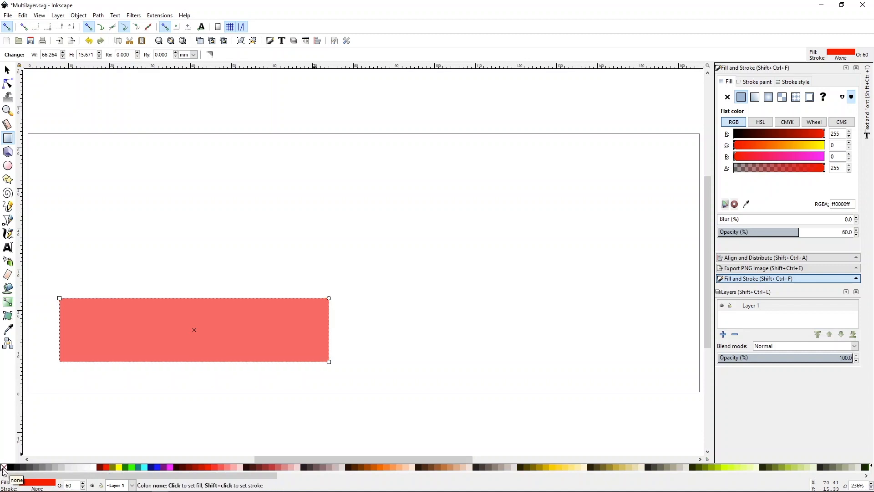
Step: Try several grey fills on the rectangle and settle on black
{"action": "left_click", "coordinate": [11, 469]}
{"action": "left_click", "coordinate": [17, 469]}
{"action": "left_click", "coordinate": [55, 469]}
{"action": "left_click", "coordinate": [68, 468]}
{"action": "left_click", "coordinate": [42, 469]}
{"action": "left_click", "coordinate": [11, 469]}
{"action": "key", "text": "Escape"}
Step: Move the black rectangle on Layer 1 to about X 17.5 mm, Y 9.7 mm
{"action": "key", "text": "F1"}
{"action": "left_click_drag", "start_coordinate": [255, 337], "coordinate": [323, 330]}
{"action": "left_click", "coordinate": [339, 303]}
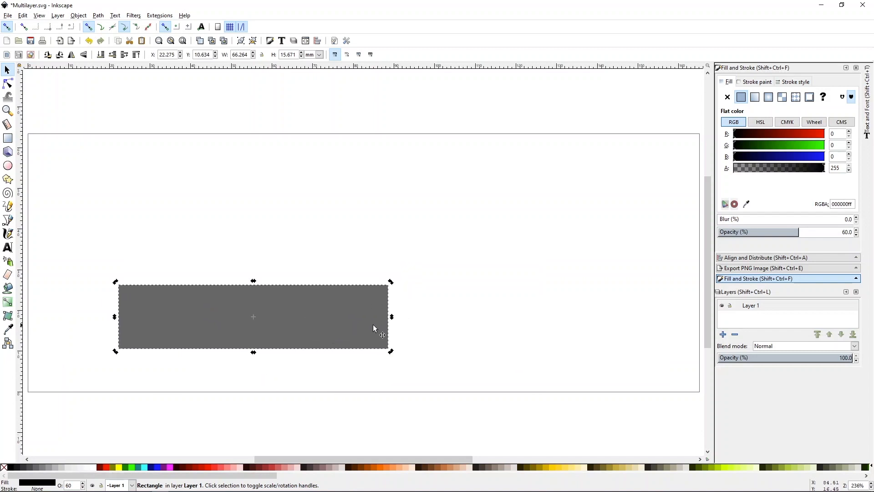
{"action": "left_click", "coordinate": [394, 184]}
{"action": "left_click", "coordinate": [751, 306]}
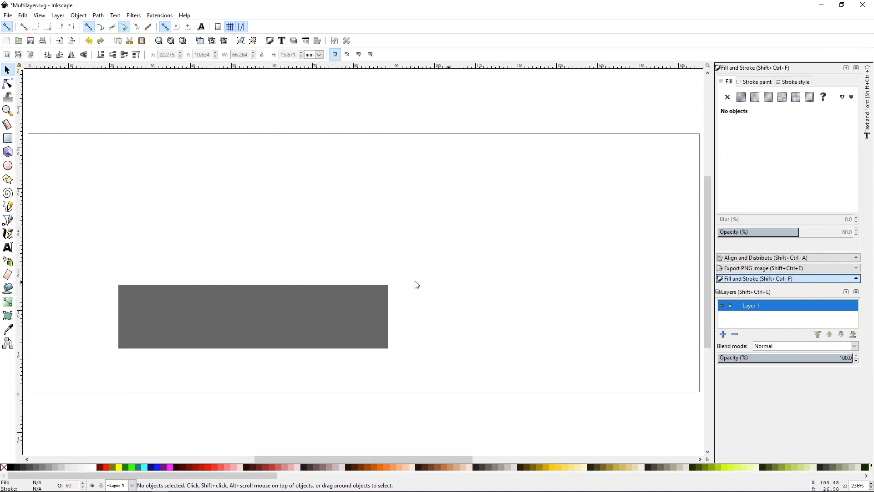
{"action": "left_click_drag", "start_coordinate": [296, 316], "coordinate": [275, 318]}
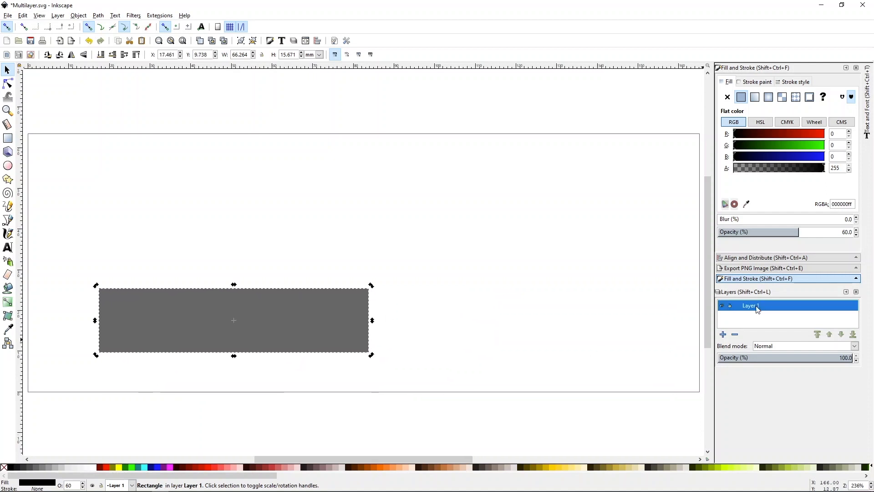
Step: Add a layer named letters above the current one and make it the active layer
{"action": "left_click", "coordinate": [723, 335]}
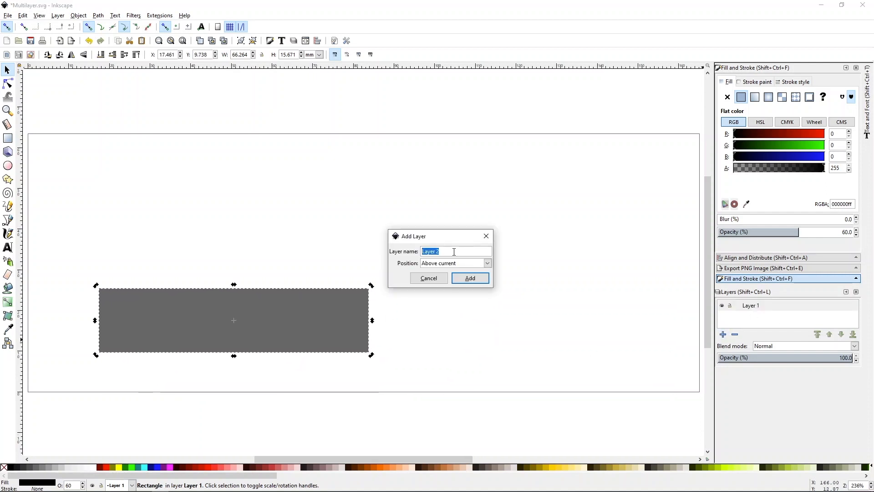
{"action": "type", "text": "letters"}
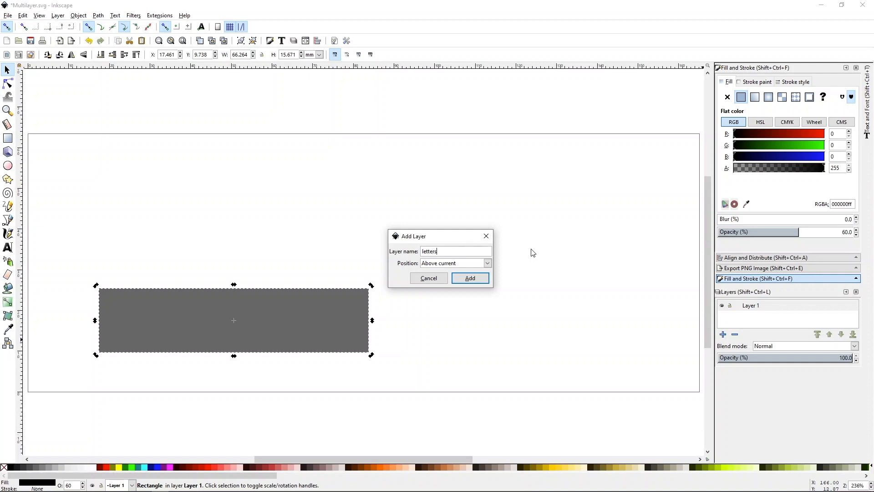
{"action": "left_click", "coordinate": [470, 279]}
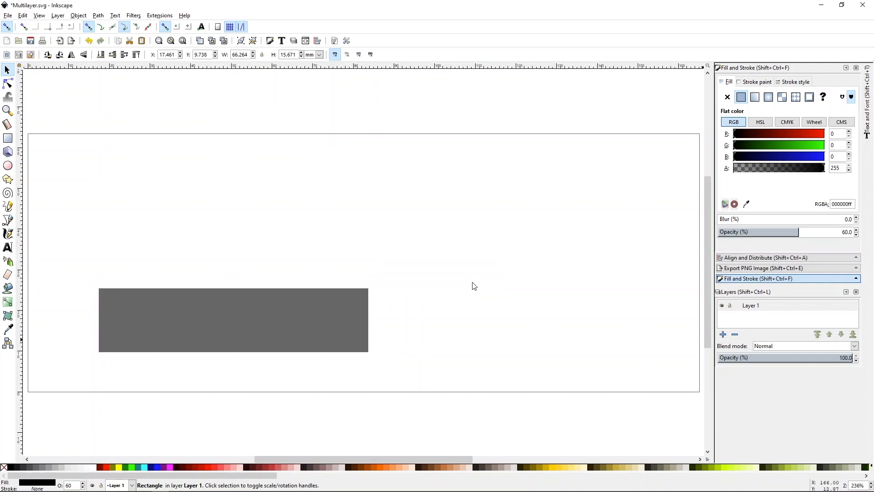
{"action": "left_click", "coordinate": [758, 304]}
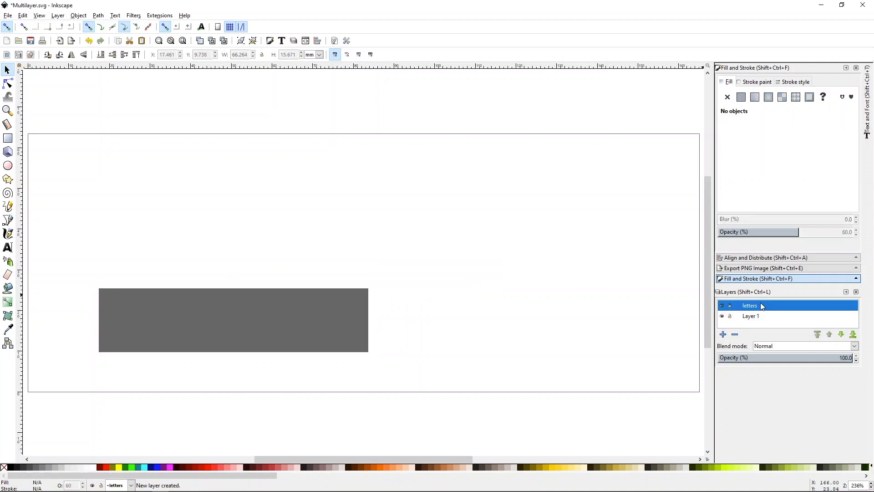
Step: Place the text "a" on the letters layer, above the rectangle in the upper part of the page
{"action": "left_click", "coordinate": [8, 247]}
{"action": "left_click", "coordinate": [205, 179]}
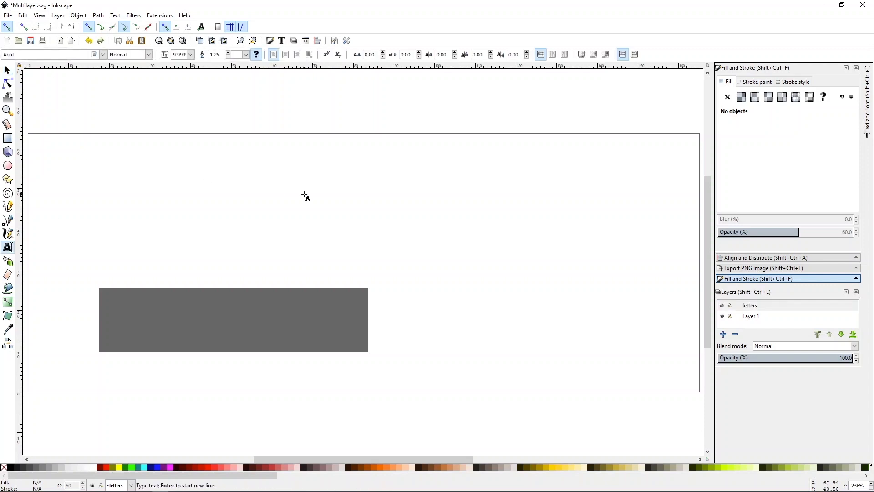
{"action": "type", "text": "a"}
{"action": "key", "text": "F1"}
{"action": "left_click", "coordinate": [282, 196]}
Step: Duplicate the letter a and place the copy to its right, at about X 52 mm, Y 52 mm
{"action": "left_click", "coordinate": [212, 178]}
{"action": "key", "text": "ctrl+d"}
{"action": "left_click_drag", "start_coordinate": [213, 178], "coordinate": [246, 178]}
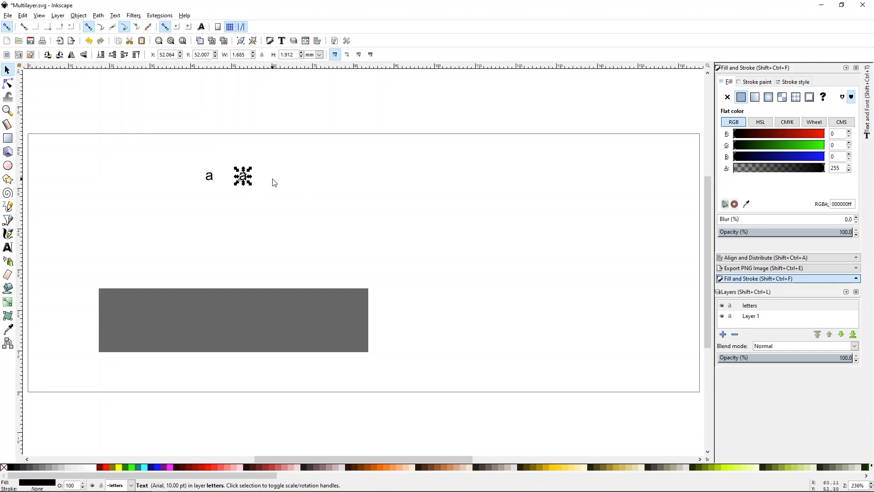
{"action": "left_click", "coordinate": [273, 182]}
Step: Change the text of the duplicated letter to "b"
{"action": "key", "text": "t"}
{"action": "left_click", "coordinate": [248, 182]}
{"action": "key", "text": "ctrl+a"}
{"action": "type", "text": "b"}
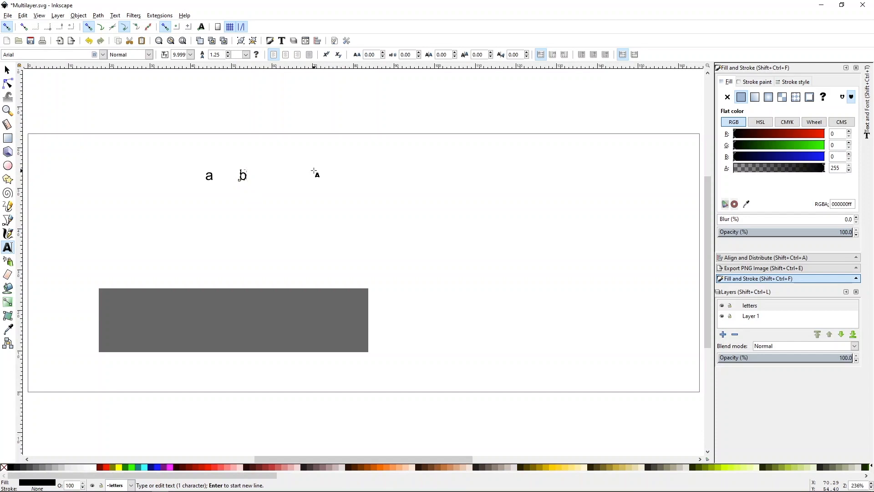
{"action": "key", "text": "F1"}
{"action": "left_click", "coordinate": [275, 198]}
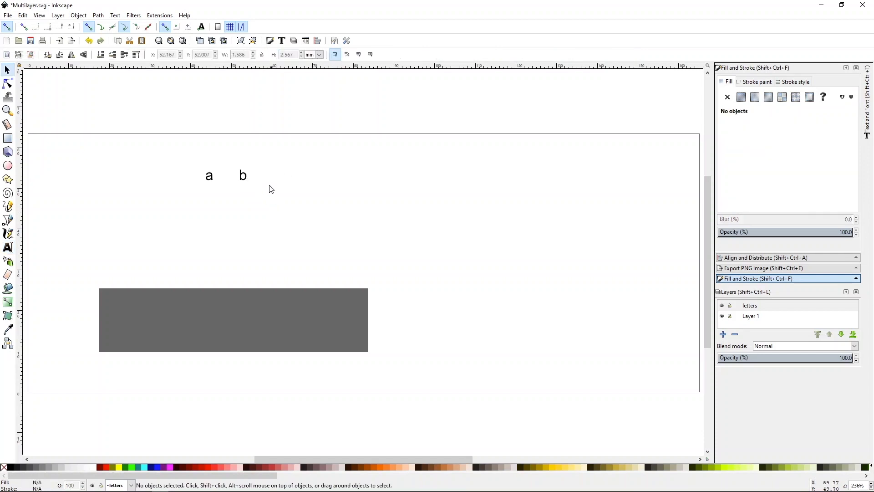
Step: Select the letter b, the rectangle and all objects together to check which layer they belong to
{"action": "left_click", "coordinate": [252, 177]}
{"action": "left_click", "coordinate": [291, 179]}
{"action": "left_click", "coordinate": [245, 178]}
{"action": "left_click", "coordinate": [312, 178]}
{"action": "left_click", "coordinate": [365, 321]}
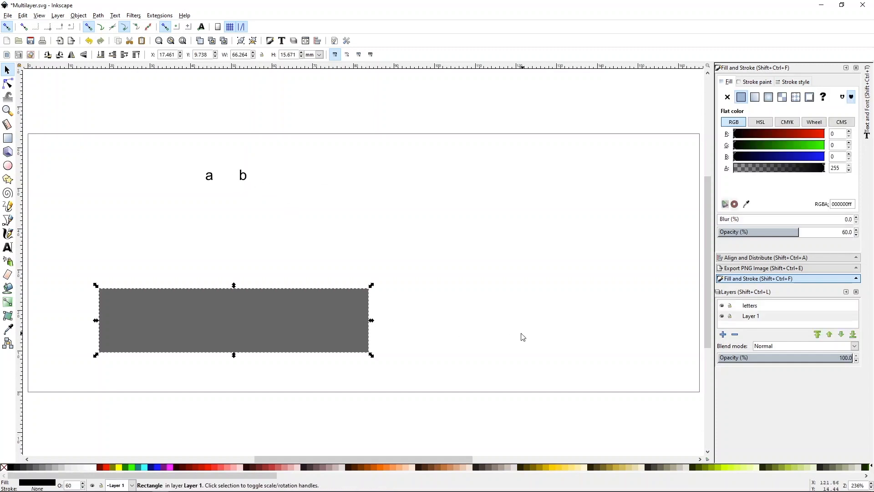
{"action": "left_click", "coordinate": [426, 289]}
{"action": "left_click_drag", "start_coordinate": [162, 149], "coordinate": [469, 372]}
{"action": "left_click", "coordinate": [268, 200]}
{"action": "double_click", "coordinate": [244, 177]}
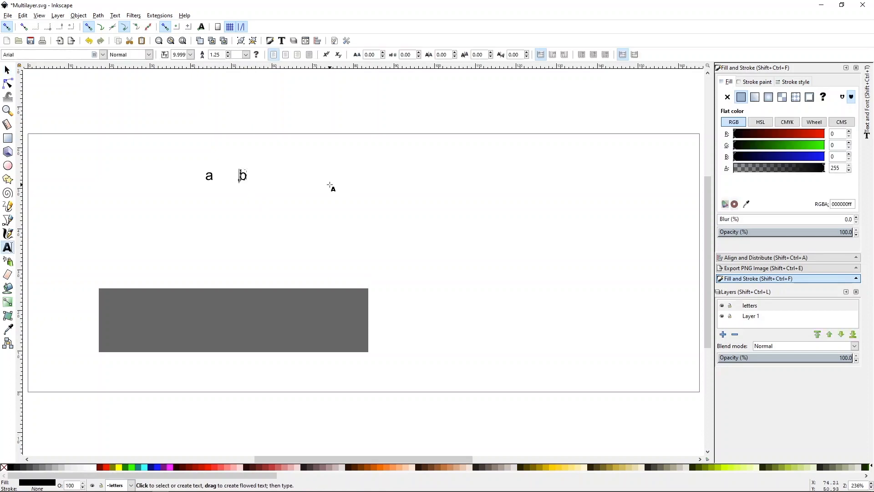
{"action": "key", "text": "F1"}
{"action": "left_click", "coordinate": [246, 189]}
{"action": "left_click", "coordinate": [241, 182]}
{"action": "left_click_drag", "start_coordinate": [249, 182], "coordinate": [310, 189]}
{"action": "left_click", "coordinate": [365, 190]}
{"action": "key", "text": "ctrl+z"}
Step: Duplicate the letter b and place the copy to its right, at about X 64 mm, Y 51 mm
{"action": "left_click_drag", "start_coordinate": [249, 180], "coordinate": [288, 180]}
{"action": "key", "text": "Escape"}
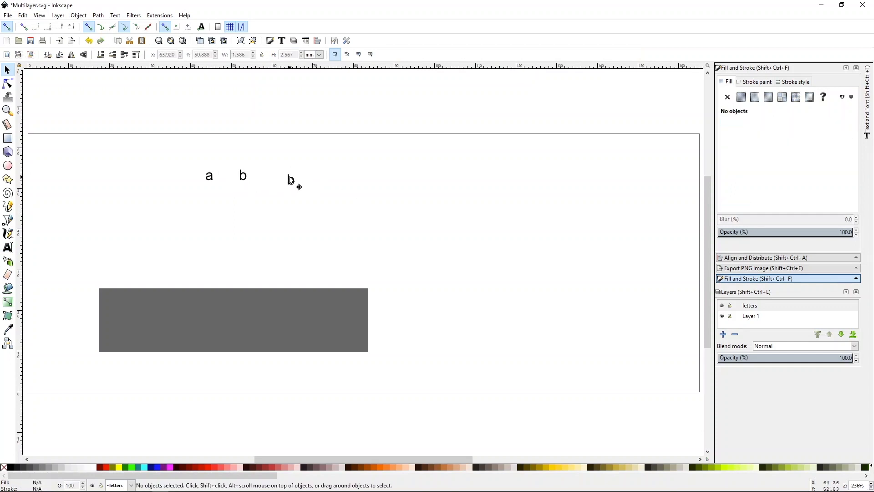
Step: Change the text of the duplicated letter b to "c"
{"action": "double_click", "coordinate": [292, 179]}
{"action": "key", "text": "ctrl+a"}
{"action": "type", "text": "c"}
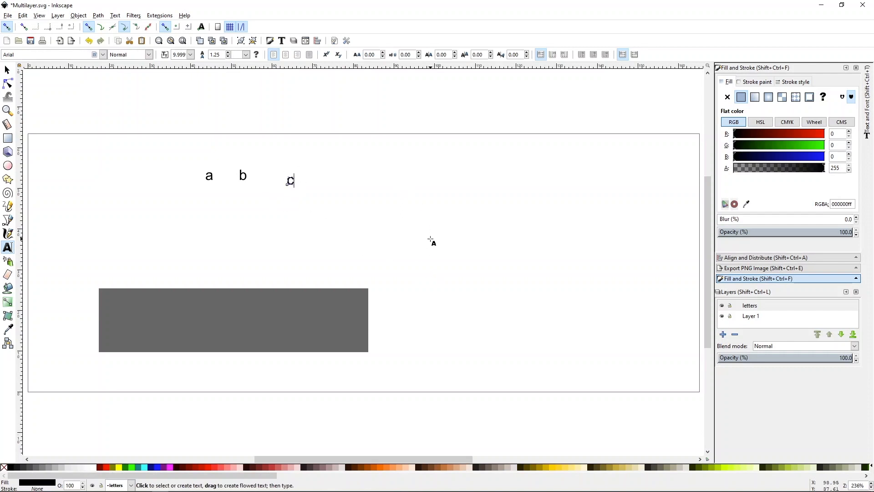
{"action": "key", "text": "F1"}
{"action": "key", "text": "Escape"}
Step: Move the letter c to about X 100 mm, Y 36 mm, and shift the rectangle slightly right to about X 19 mm
{"action": "left_click_drag", "start_coordinate": [291, 182], "coordinate": [440, 245]}
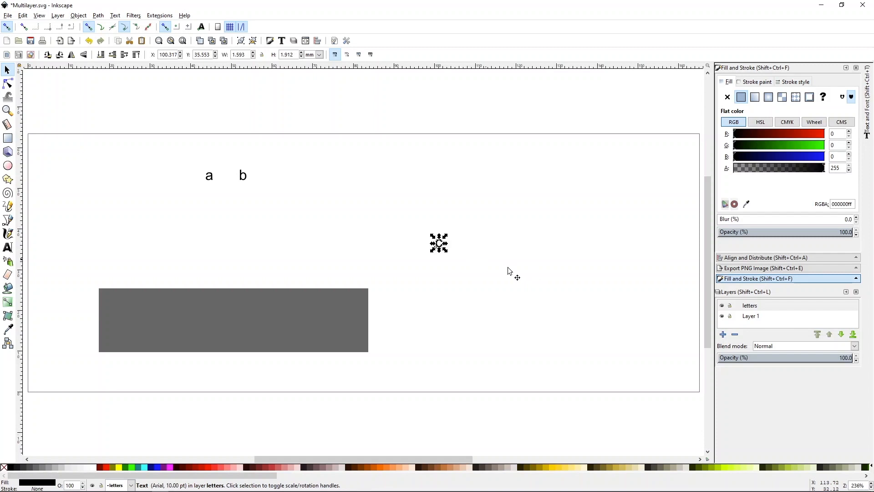
{"action": "left_click", "coordinate": [538, 285]}
{"action": "left_click_drag", "start_coordinate": [378, 322], "coordinate": [382, 322]}
{"action": "left_click", "coordinate": [474, 260]}
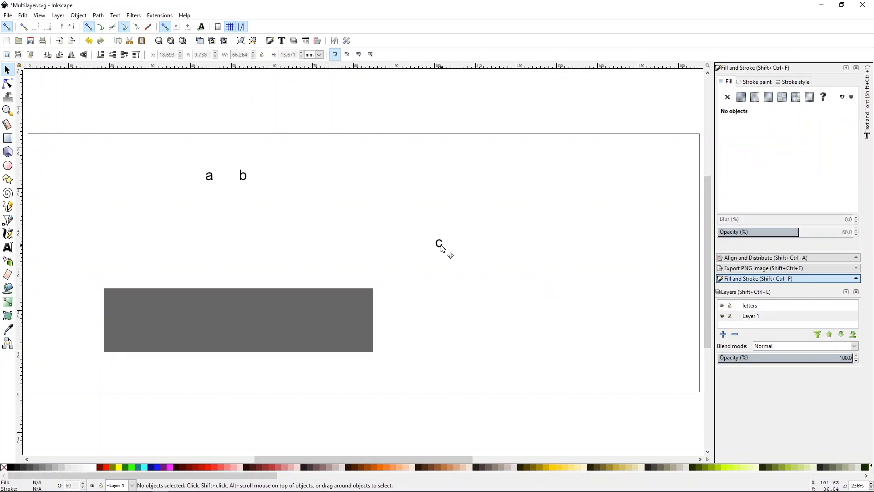
{"action": "double_click", "coordinate": [439, 245]}
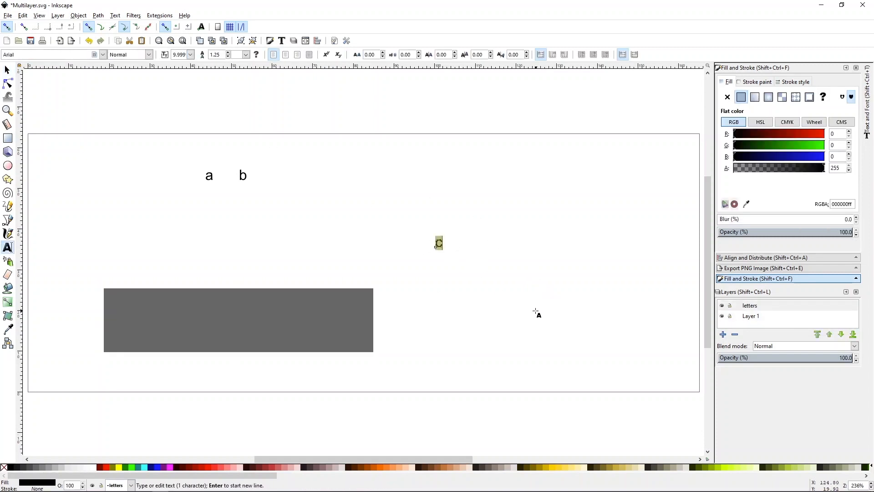
{"action": "key", "text": "F1"}
{"action": "key", "text": "Escape"}
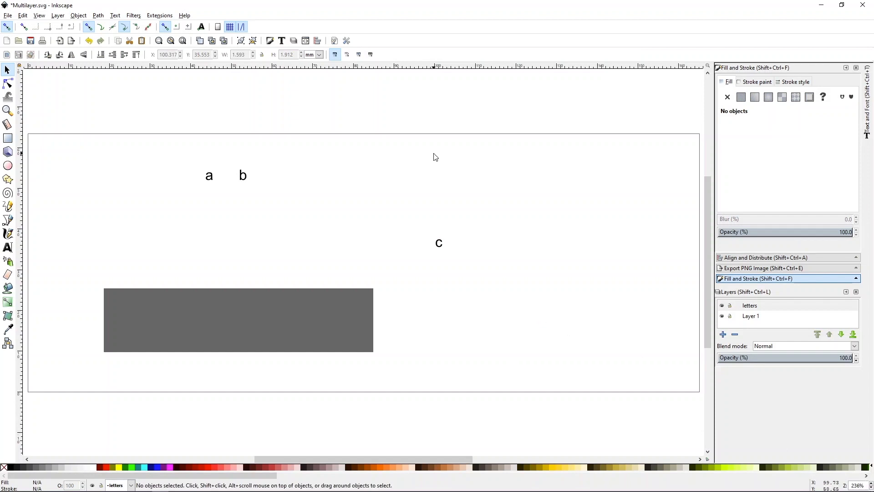
Step: Set the font style of the letter a to Bold
{"action": "key", "text": "1"}
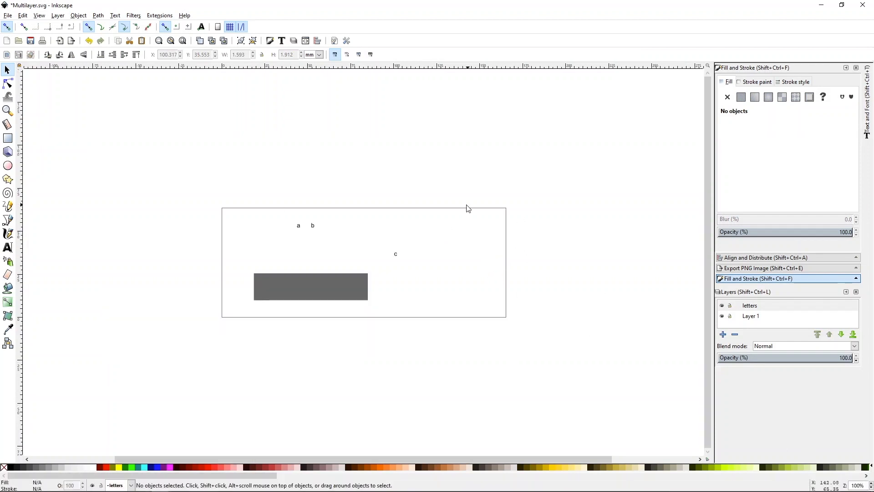
{"action": "double_click", "coordinate": [298, 227]}
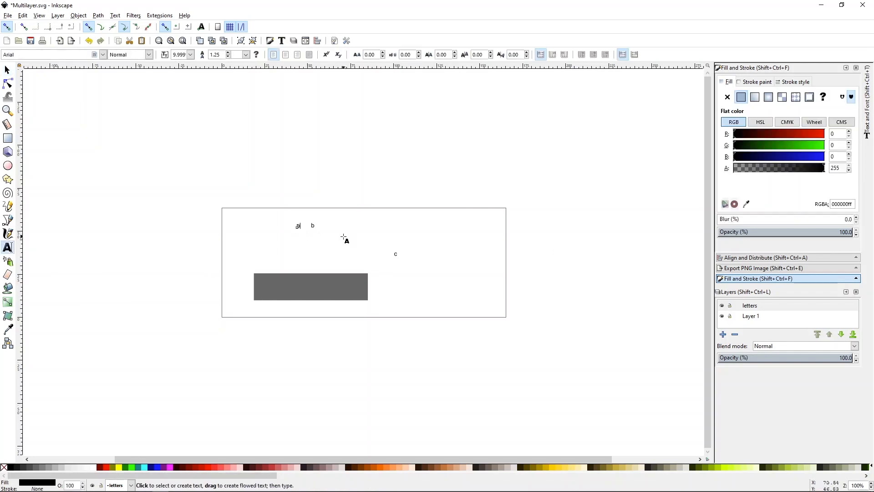
{"action": "left_click", "coordinate": [149, 55]}
{"action": "left_click", "coordinate": [143, 85]}
{"action": "key", "text": "F1"}
{"action": "key", "text": "Escape"}
{"action": "left_click", "coordinate": [313, 227]}
{"action": "key", "text": "ctrl+a"}
{"action": "key", "text": "Escape"}
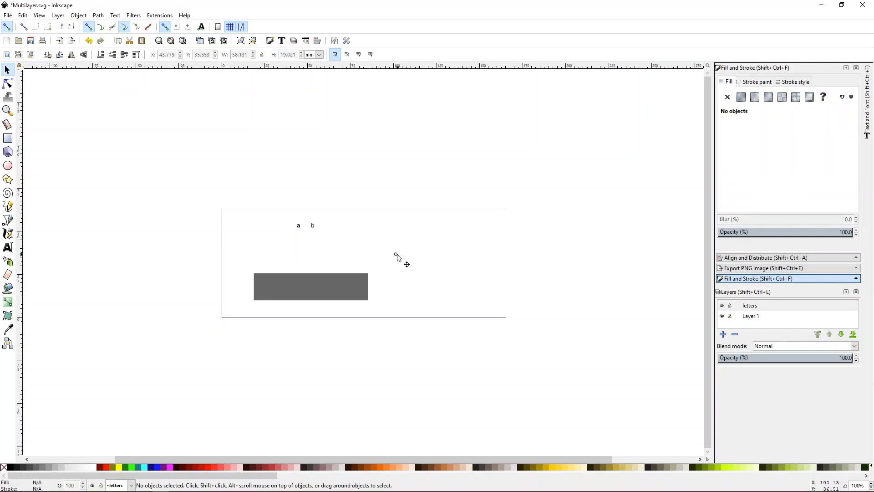
Step: Set the font style of the letters b and c to Bold
{"action": "left_click", "coordinate": [396, 256]}
{"action": "scroll", "coordinate": [320, 231], "scroll_direction": "up", "scroll_amount": 3}
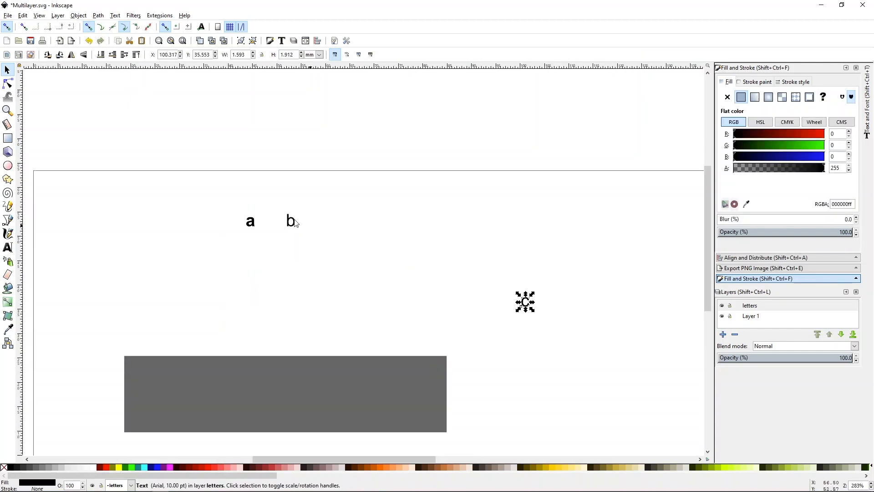
{"action": "double_click", "coordinate": [292, 223]}
{"action": "left_click", "coordinate": [148, 54]}
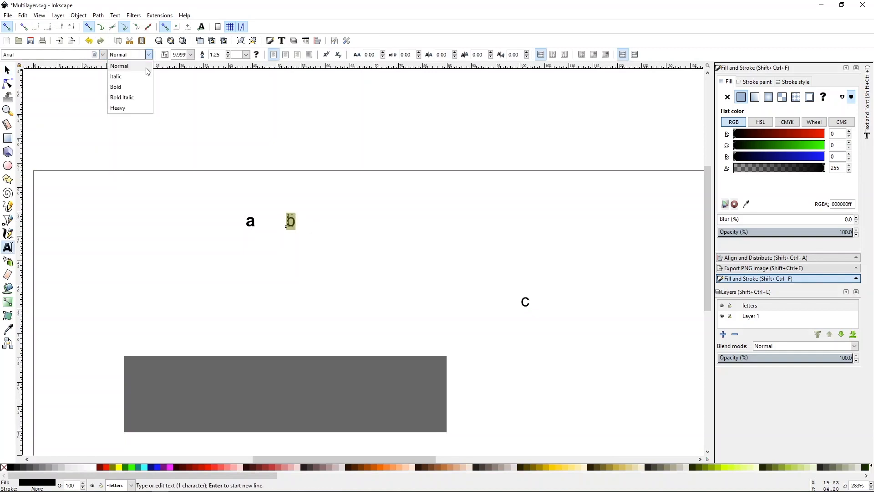
{"action": "left_click", "coordinate": [144, 85]}
{"action": "double_click", "coordinate": [525, 302]}
{"action": "left_click", "coordinate": [149, 54]}
{"action": "left_click", "coordinate": [144, 86]}
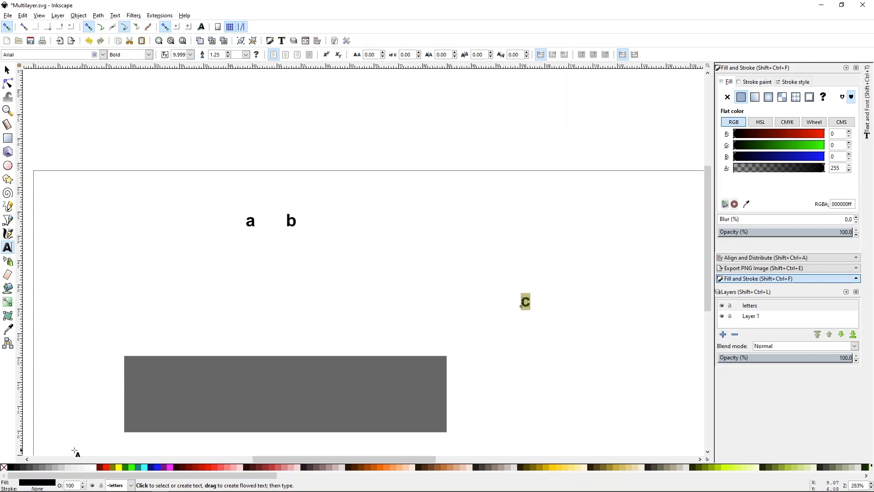
Step: Fill the letter c with the gray 999999
{"action": "left_click", "coordinate": [50, 467]}
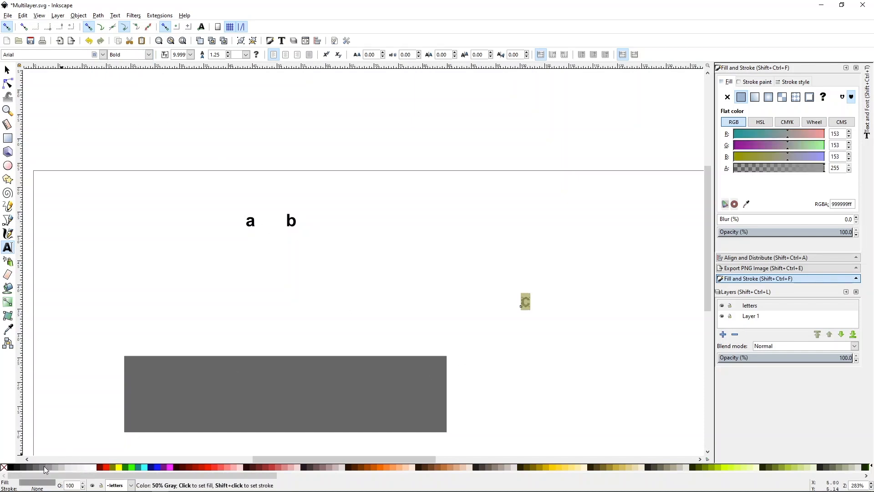
{"action": "key", "text": "F1"}
{"action": "left_click", "coordinate": [371, 333]}
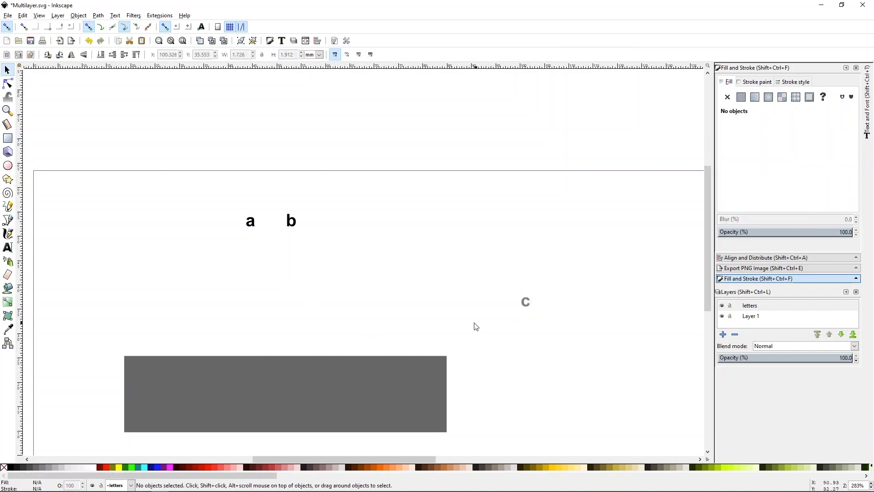
Step: Fill all three letters a, b and c with the light gray b3b3b3
{"action": "left_click", "coordinate": [524, 302]}
{"action": "left_click", "coordinate": [577, 332]}
{"action": "key", "text": "ctrl+a"}
{"action": "left_click", "coordinate": [65, 465]}
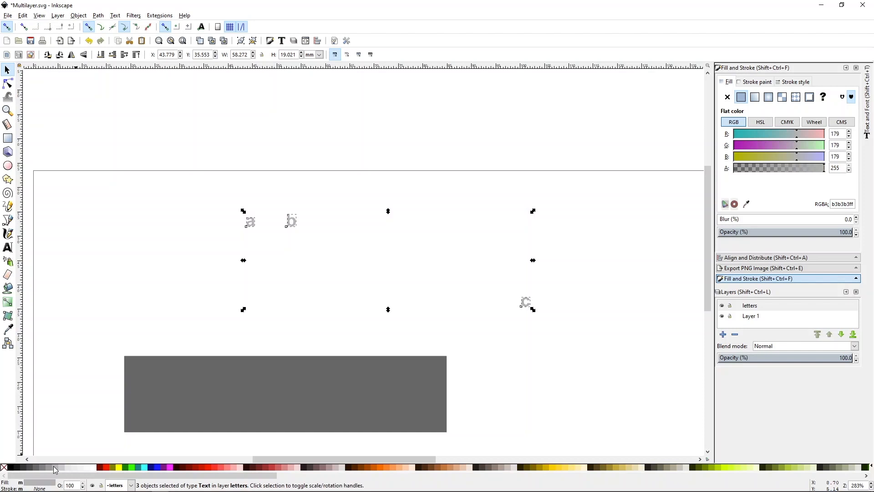
{"action": "left_click", "coordinate": [516, 290]}
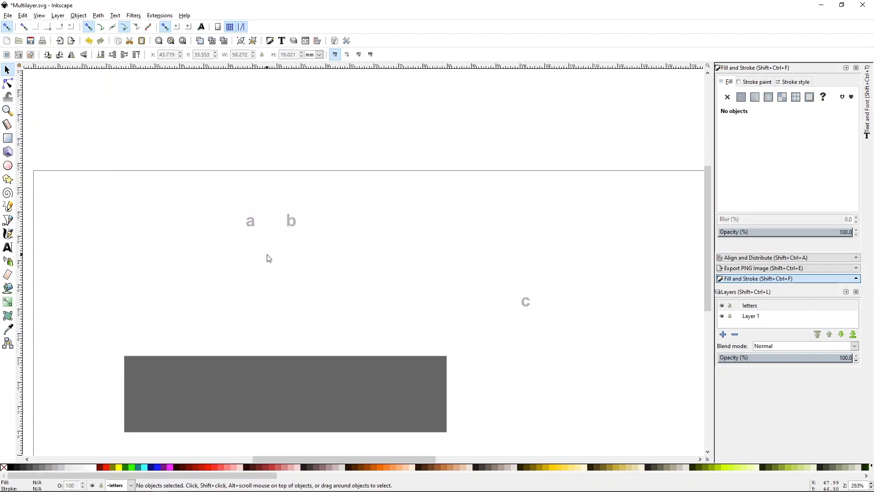
Step: Select the letters a, b and c together to check which layer holds them
{"action": "key", "text": "1"}
{"action": "left_click_drag", "start_coordinate": [313, 230], "coordinate": [479, 292]}
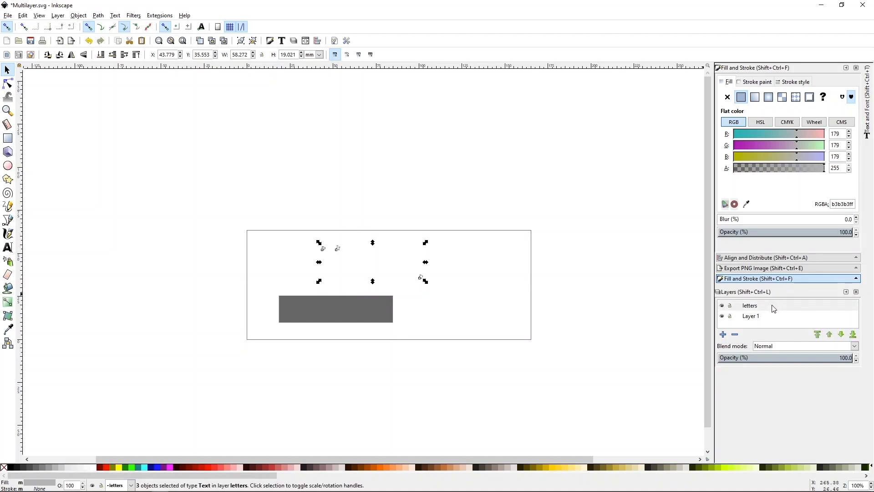
{"action": "left_click", "coordinate": [518, 236]}
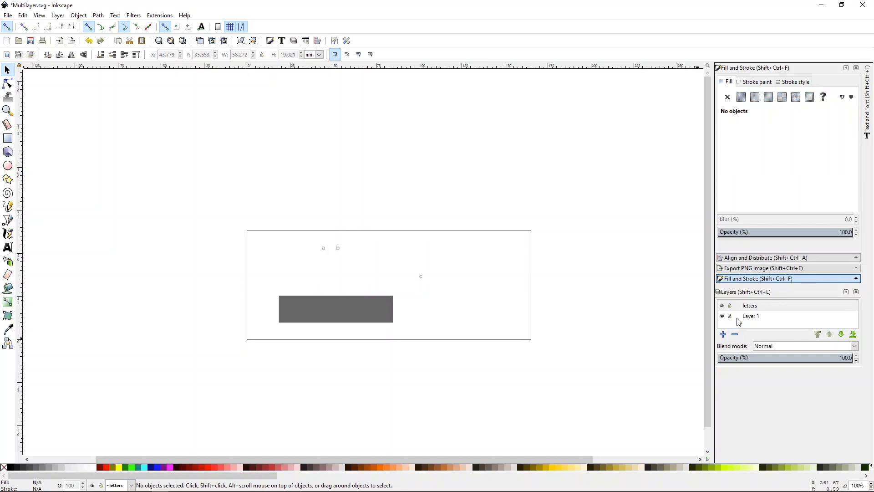
Step: Toggle the visibility of the letters layer several times and leave it hidden
{"action": "left_click", "coordinate": [723, 306]}
{"action": "left_click", "coordinate": [723, 306]}
{"action": "left_click", "coordinate": [723, 306]}
{"action": "double_click", "coordinate": [723, 307]}
{"action": "left_click", "coordinate": [722, 306]}
{"action": "left_click", "coordinate": [722, 307]}
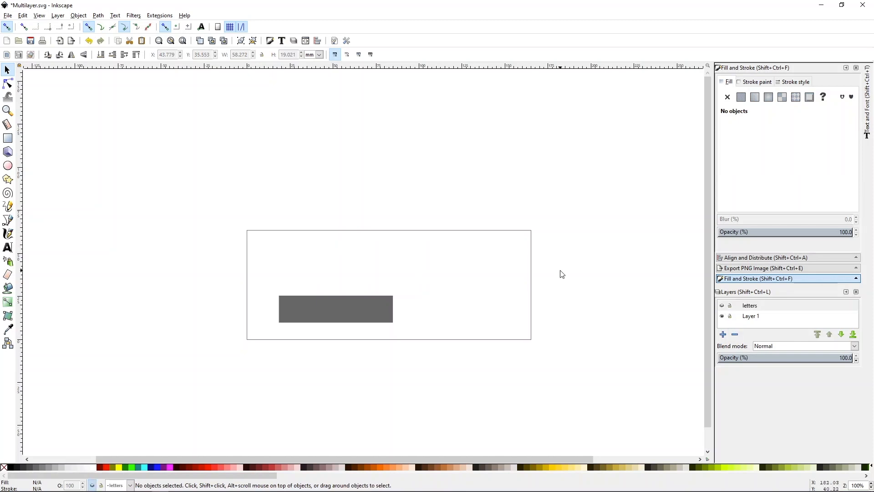
Step: Select the rectangle to check which layer it belongs to
{"action": "left_click", "coordinate": [344, 302]}
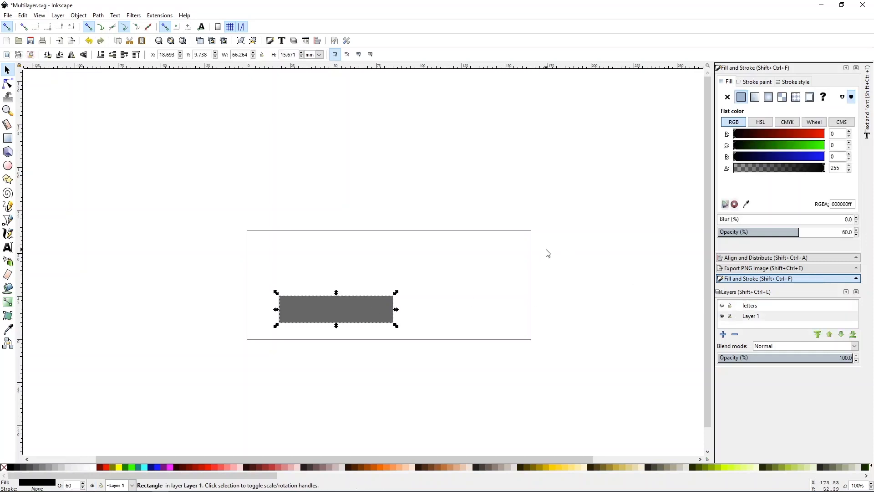
{"action": "left_click", "coordinate": [559, 254]}
{"action": "left_click", "coordinate": [353, 305]}
{"action": "left_click", "coordinate": [190, 253]}
Step: Add the text "Layer 1" on top of the rectangle in Layer 1 and give it a white fill
{"action": "left_click", "coordinate": [332, 318]}
{"action": "left_click", "coordinate": [7, 247]}
{"action": "left_click", "coordinate": [287, 307]}
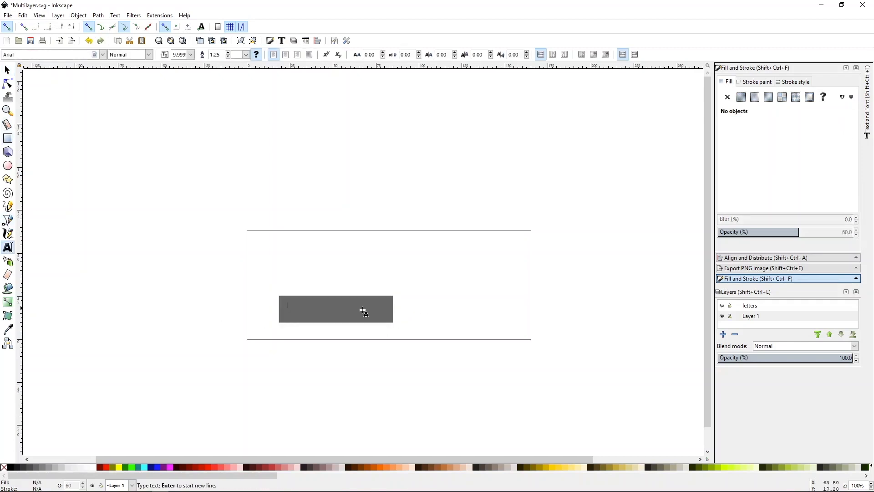
{"action": "type", "text": "Layer 1"}
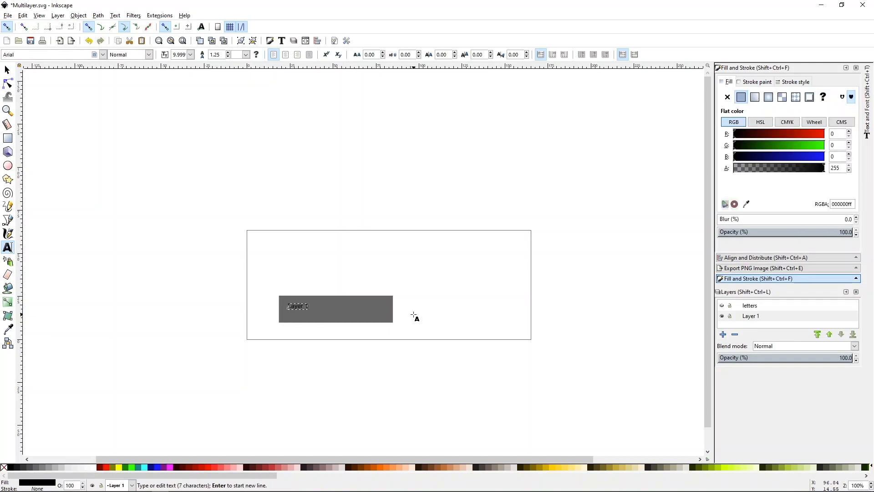
{"action": "key", "text": "F1"}
{"action": "left_click", "coordinate": [376, 364]}
{"action": "left_click", "coordinate": [299, 310]}
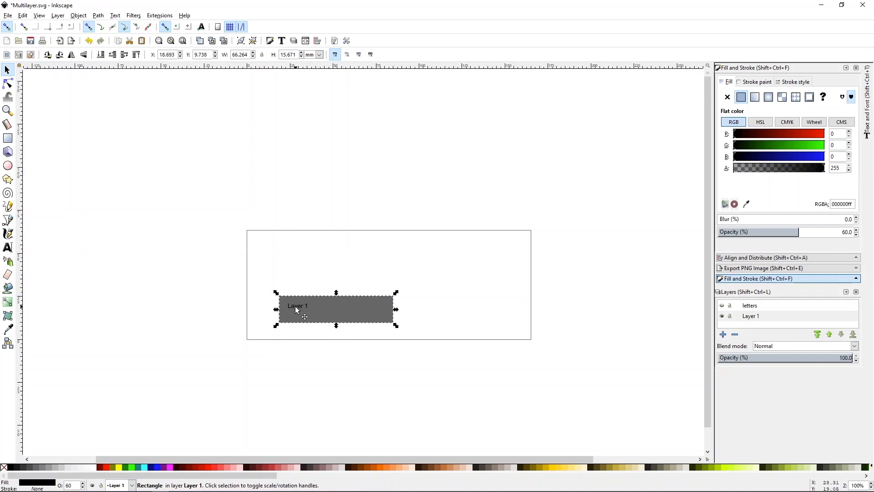
{"action": "left_click", "coordinate": [372, 349]}
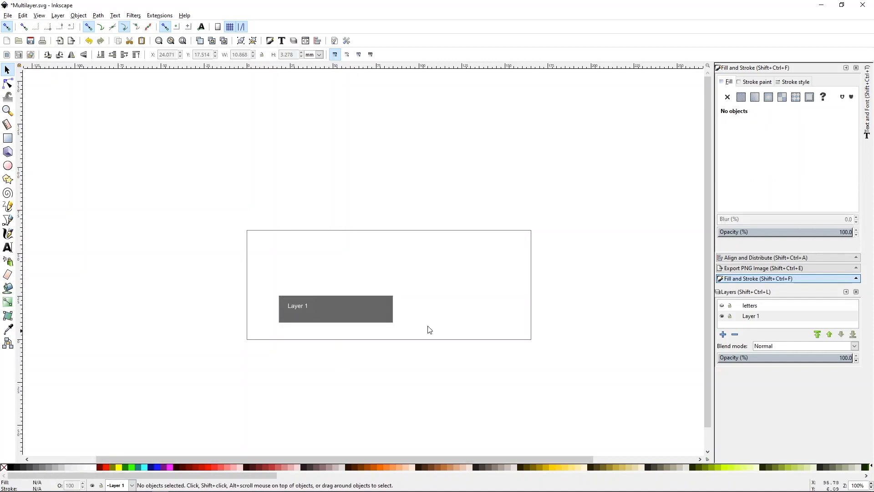
Step: Shift the rectangle slightly left to about X 17 mm, Y 10 mm
{"action": "left_click_drag", "start_coordinate": [301, 308], "coordinate": [298, 309]}
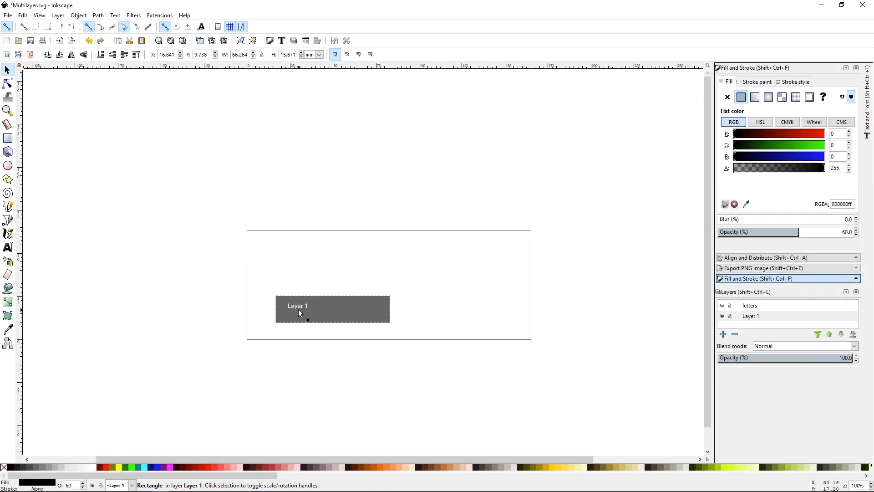
{"action": "left_click", "coordinate": [300, 306]}
{"action": "left_click", "coordinate": [322, 369]}
Step: Set the font size of the "Layer 1" text to 11 and move the text slightly down
{"action": "double_click", "coordinate": [303, 309]}
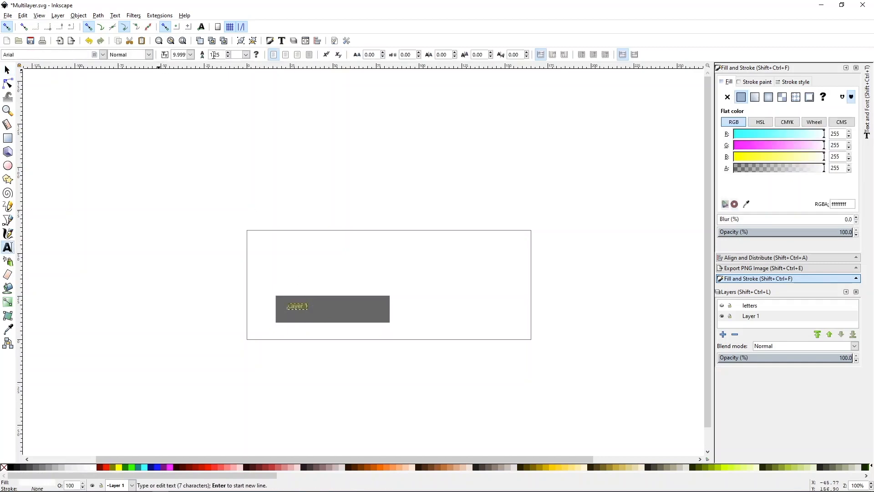
{"action": "left_click", "coordinate": [191, 55]}
{"action": "left_click", "coordinate": [176, 119]}
{"action": "key", "text": "Escape"}
{"action": "key", "text": "F1"}
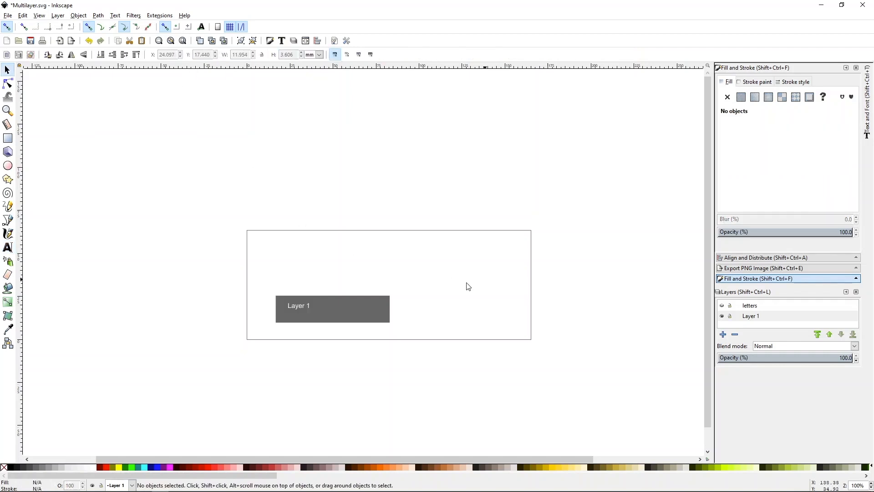
{"action": "left_click_drag", "start_coordinate": [302, 307], "coordinate": [302, 311]}
{"action": "key", "text": "Escape"}
Step: Set the font size of the "Layer 1" text to 12 and adjust its position inside the rectangle
{"action": "double_click", "coordinate": [300, 311]}
{"action": "key", "text": "ctrl+a"}
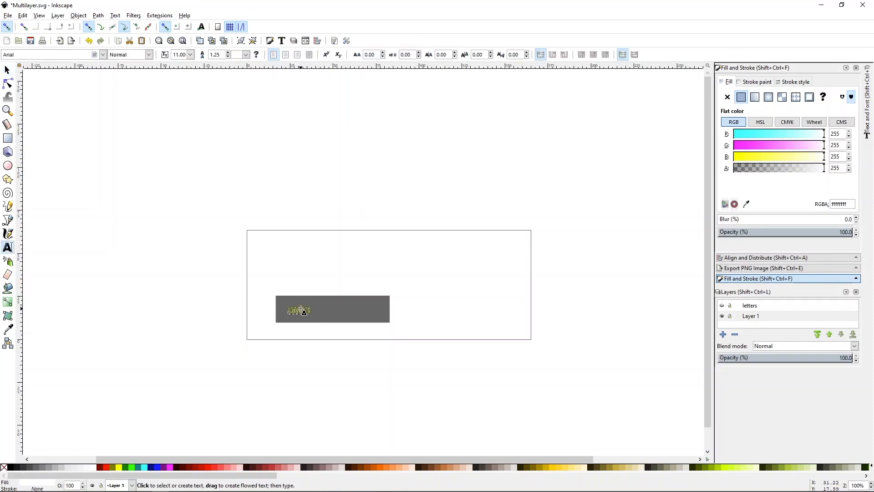
{"action": "left_click", "coordinate": [190, 58]}
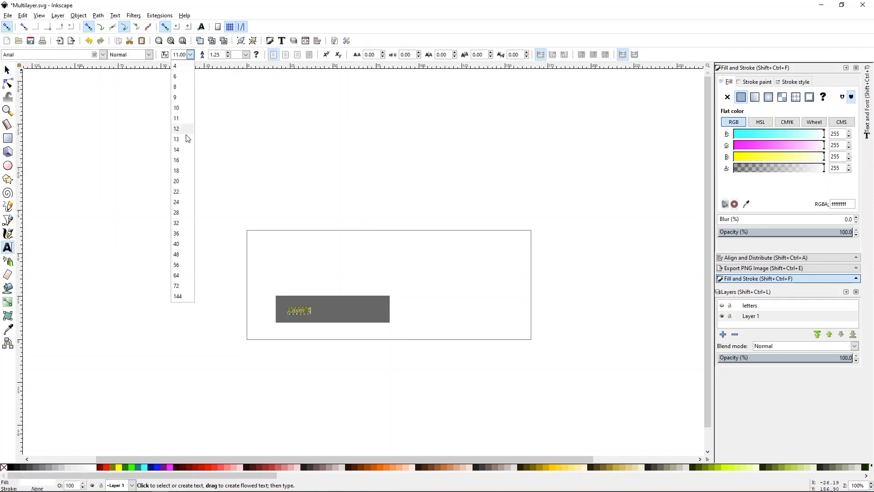
{"action": "left_click", "coordinate": [183, 129]}
{"action": "key", "text": "Escape"}
{"action": "key", "text": "F1"}
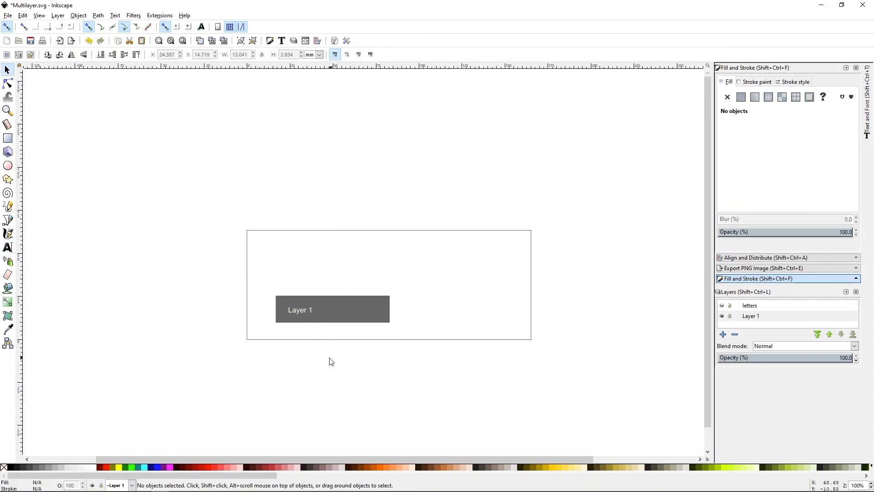
{"action": "left_click_drag", "start_coordinate": [303, 310], "coordinate": [306, 309]}
{"action": "left_click", "coordinate": [258, 280]}
Step: Duplicate the rectangle and place the copy above the original, at about X 16 mm, Y 31 mm
{"action": "key", "text": "Tab"}
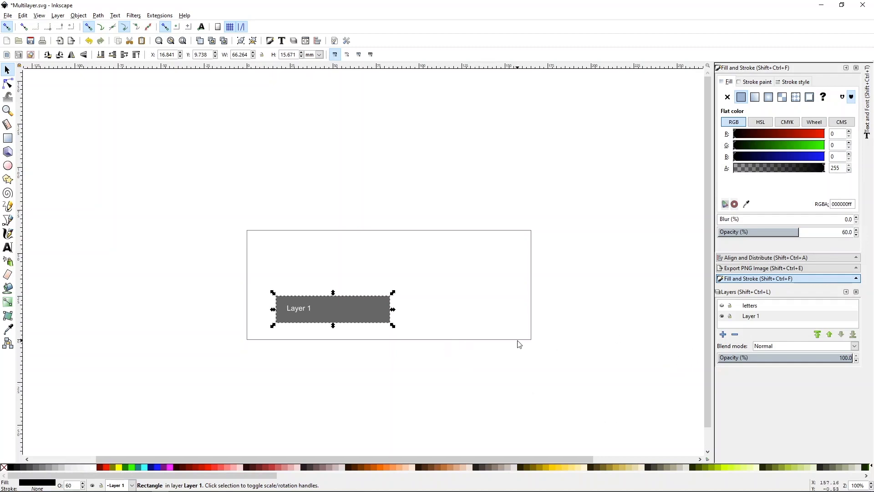
{"action": "left_click", "coordinate": [457, 324]}
{"action": "left_click", "coordinate": [385, 311]}
{"action": "key", "text": "ctrl"}
{"action": "key", "text": "ctrl+d"}
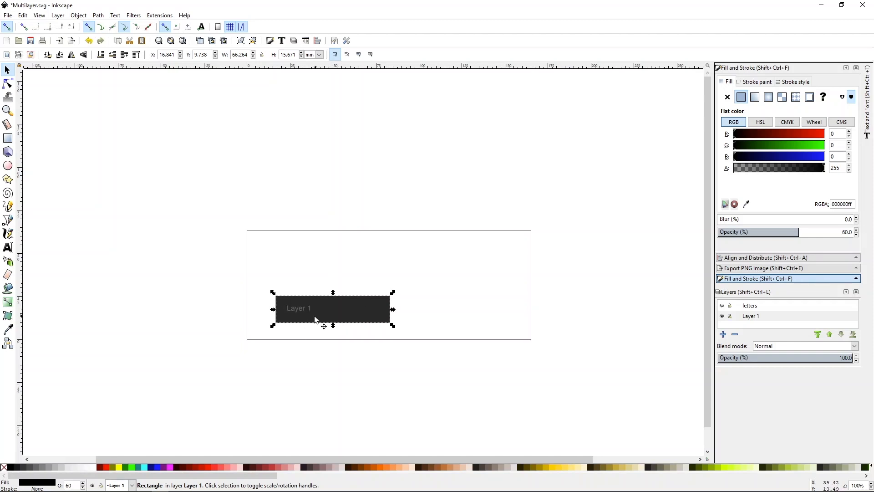
{"action": "left_click", "coordinate": [343, 337]}
{"action": "left_click", "coordinate": [318, 308]}
{"action": "key", "text": "ctrl+d"}
{"action": "left_click_drag", "start_coordinate": [356, 311], "coordinate": [335, 269]}
{"action": "key", "text": "Escape"}
{"action": "left_click", "coordinate": [430, 295]}
Step: Duplicate the upper rectangle twice and stack the copies directly above it, the topmost at about X 16 mm, Y 62 mm
{"action": "left_click", "coordinate": [384, 312]}
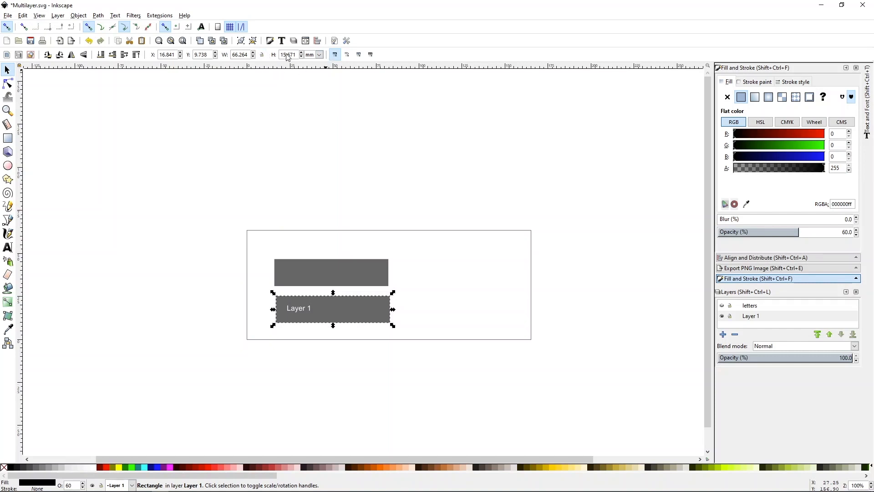
{"action": "left_click", "coordinate": [434, 281]}
{"action": "left_click", "coordinate": [373, 275]}
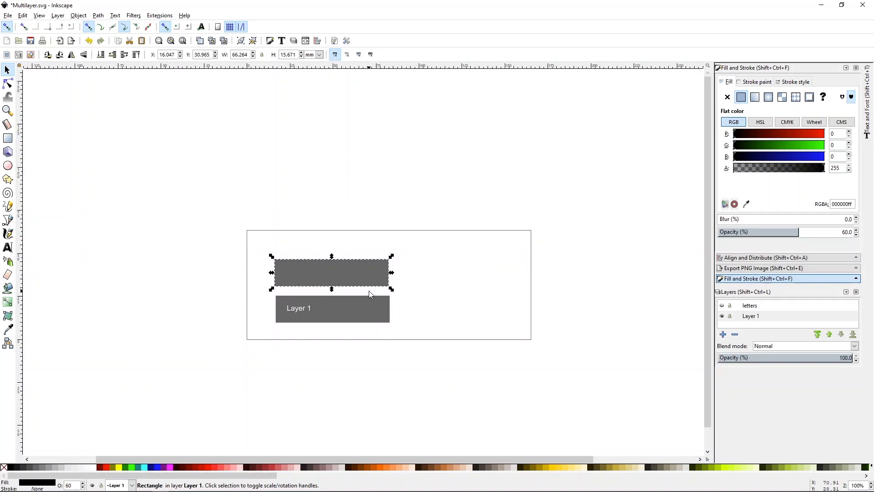
{"action": "key", "text": "ctrl+d"}
{"action": "left_click_drag", "start_coordinate": [353, 279], "coordinate": [358, 215]}
{"action": "key", "text": "ctrl+d"}
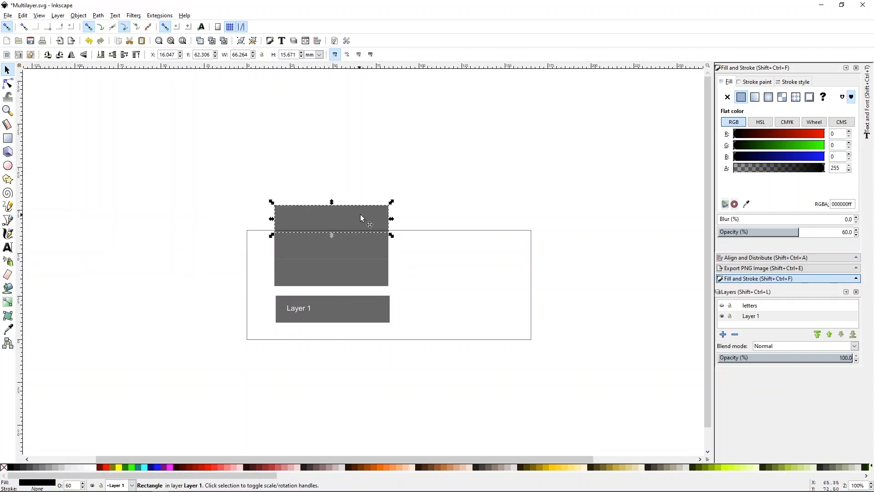
{"action": "left_click", "coordinate": [440, 237]}
{"action": "left_click", "coordinate": [375, 308]}
{"action": "left_click", "coordinate": [468, 286]}
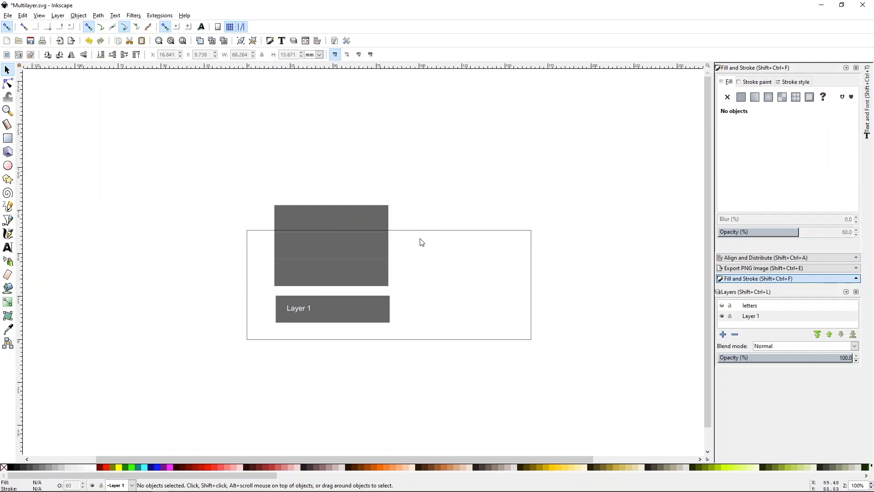
Step: Move the lowest blank rectangle to about X 17 mm, Y 25 mm, and the labelled rectangle with its text to about X 12 mm, Y 3 mm
{"action": "left_click", "coordinate": [307, 312]}
{"action": "left_click", "coordinate": [456, 285]}
{"action": "left_click_drag", "start_coordinate": [350, 271], "coordinate": [349, 279]}
{"action": "left_click", "coordinate": [413, 292]}
{"action": "left_click", "coordinate": [388, 317]}
{"action": "left_click", "coordinate": [263, 343]}
{"action": "left_click_drag", "start_coordinate": [264, 344], "coordinate": [358, 320]}
{"action": "left_click", "coordinate": [369, 302]}
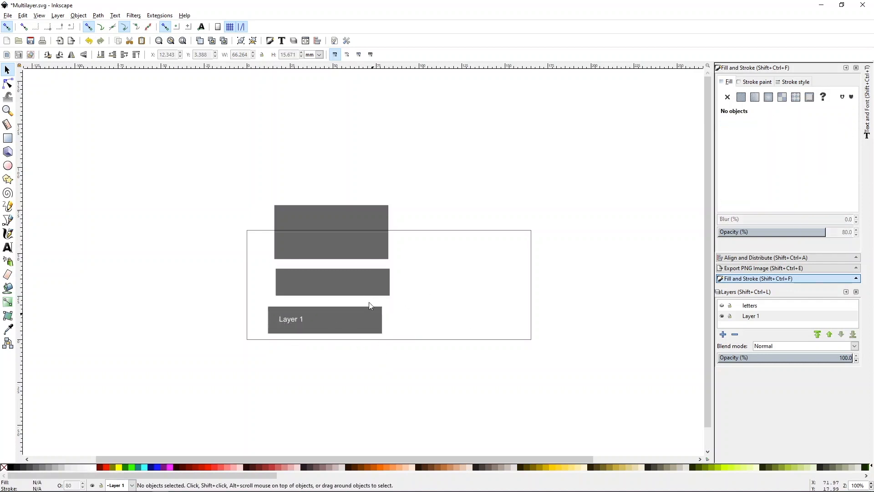
Step: Set the height of the blank rectangle directly above the labelled one to 5 mm
{"action": "left_click", "coordinate": [382, 285]}
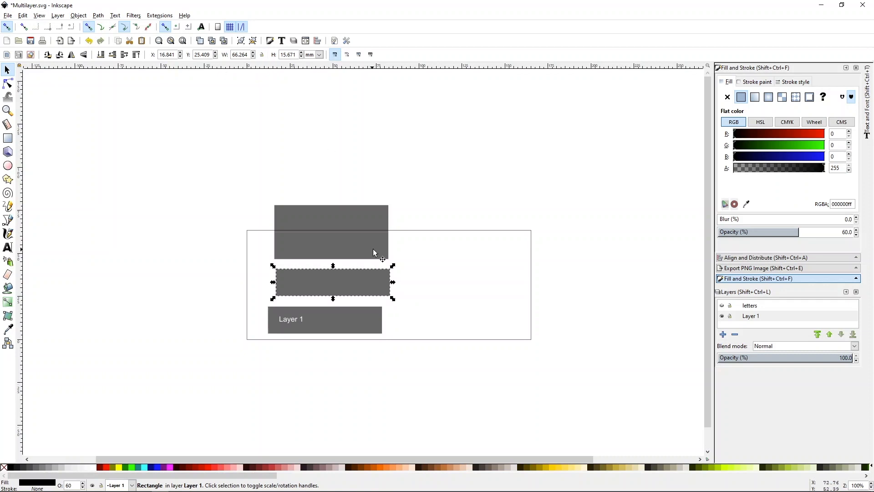
{"action": "left_click", "coordinate": [430, 275]}
{"action": "left_click_drag", "start_coordinate": [265, 187], "coordinate": [416, 299]}
{"action": "left_click", "coordinate": [432, 285]}
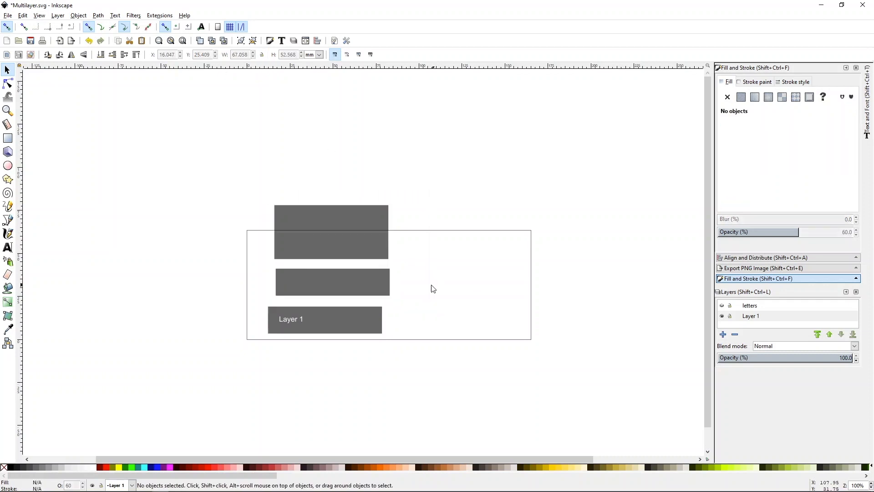
{"action": "left_click", "coordinate": [369, 290]}
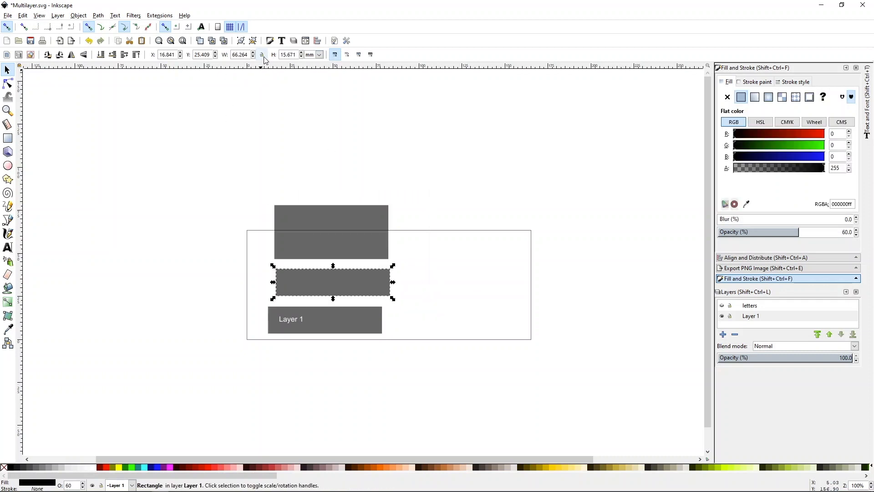
{"action": "left_click", "coordinate": [443, 302]}
{"action": "left_click", "coordinate": [357, 280]}
{"action": "left_click_drag", "start_coordinate": [296, 54], "coordinate": [240, 51]}
{"action": "type", "text": "5"}
{"action": "key", "text": "Return"}
{"action": "left_click", "coordinate": [470, 291]}
Step: Duplicate the "Layer 1" text and place the copy over the 5 mm high rectangle
{"action": "left_click", "coordinate": [355, 293]}
{"action": "left_click", "coordinate": [298, 321]}
{"action": "key", "text": "ctrl+d"}
{"action": "left_click_drag", "start_coordinate": [297, 320], "coordinate": [296, 291]}
{"action": "left_click", "coordinate": [341, 277]}
{"action": "double_click", "coordinate": [296, 291]}
{"action": "key", "text": "Escape"}
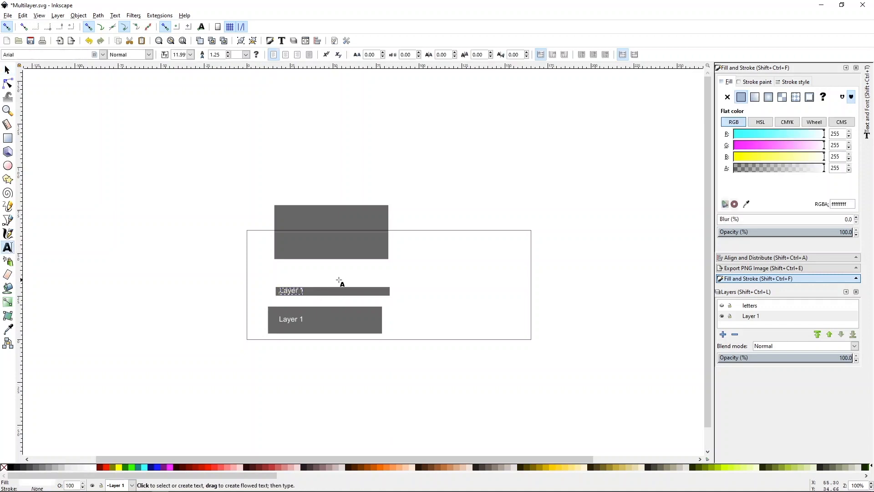
{"action": "key", "text": "s"}
{"action": "left_click", "coordinate": [347, 310]}
{"action": "left_click", "coordinate": [338, 293]}
Step: Move the next blank rectangle down to about X 15 mm, Y 38 mm, and set its height to 10 mm
{"action": "left_click", "coordinate": [381, 252]}
{"action": "left_click_drag", "start_coordinate": [357, 250], "coordinate": [356, 264]}
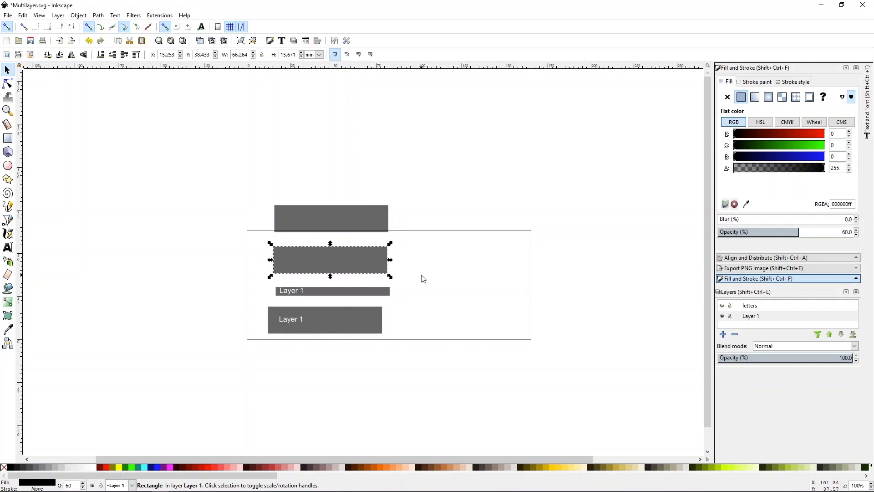
{"action": "left_click", "coordinate": [295, 54]}
{"action": "type", "text": "10"}
{"action": "key", "text": "Return"}
{"action": "left_click", "coordinate": [399, 291]}
Step: Set the height of the topmost rectangle to 15 mm
{"action": "left_click", "coordinate": [356, 229]}
{"action": "left_click", "coordinate": [307, 191]}
{"action": "left_click", "coordinate": [318, 212]}
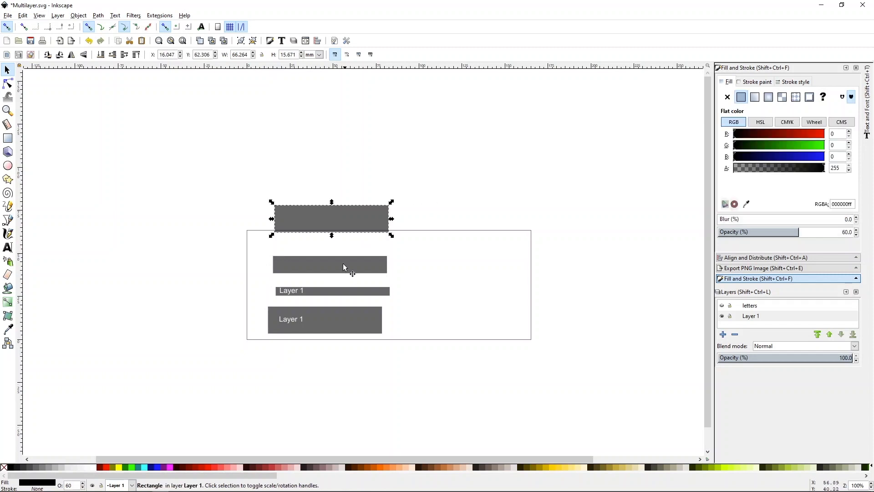
{"action": "left_click", "coordinate": [400, 275]}
{"action": "left_click", "coordinate": [354, 220]}
{"action": "left_click_drag", "start_coordinate": [297, 53], "coordinate": [236, 50]}
{"action": "type", "text": "15"}
{"action": "key", "text": "Return"}
{"action": "left_click", "coordinate": [404, 285]}
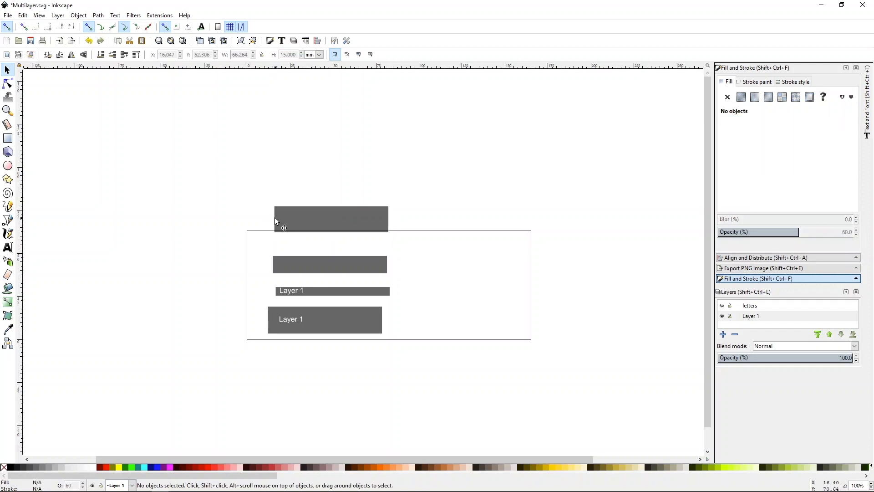
Step: Center all rectangles and texts on a common vertical axis, aligned relative to the last selected object
{"action": "left_click_drag", "start_coordinate": [245, 178], "coordinate": [403, 359]}
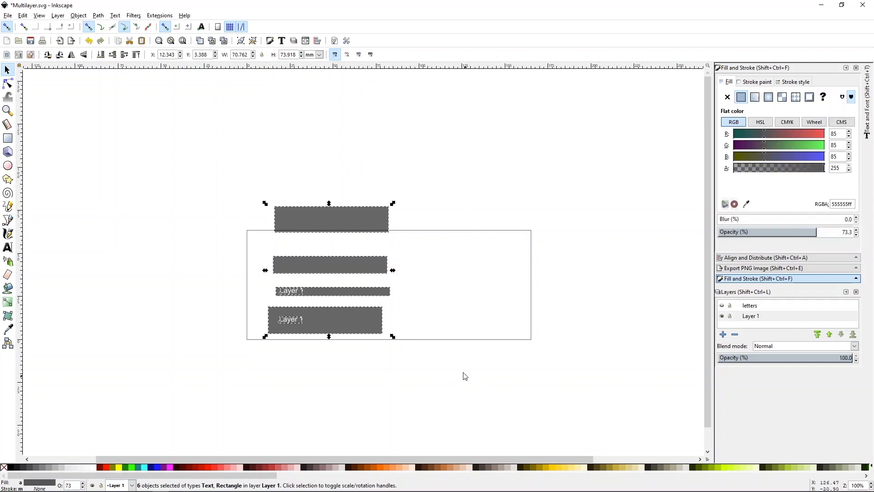
{"action": "left_click_drag", "start_coordinate": [223, 154], "coordinate": [484, 353]}
{"action": "key", "text": "shift+ctrl+a"}
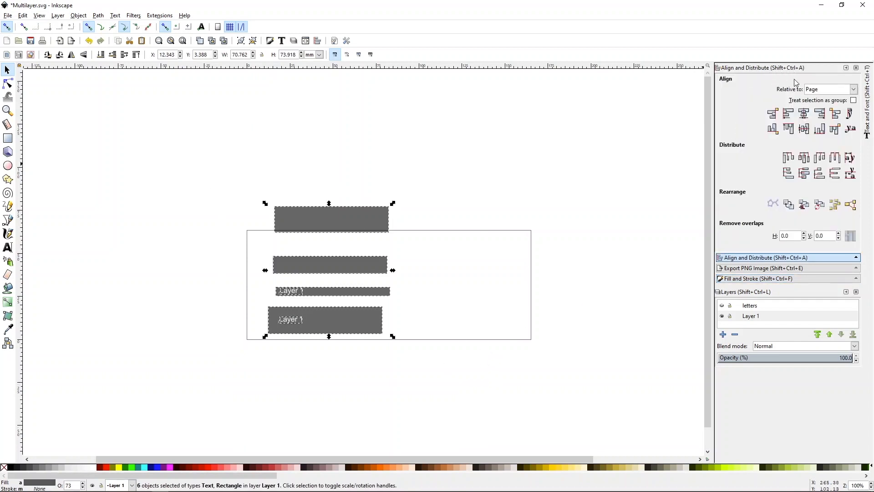
{"action": "left_click", "coordinate": [839, 90]}
{"action": "left_click", "coordinate": [823, 100]}
{"action": "left_click", "coordinate": [822, 91]}
{"action": "left_click", "coordinate": [823, 100]}
{"action": "left_click", "coordinate": [804, 114]}
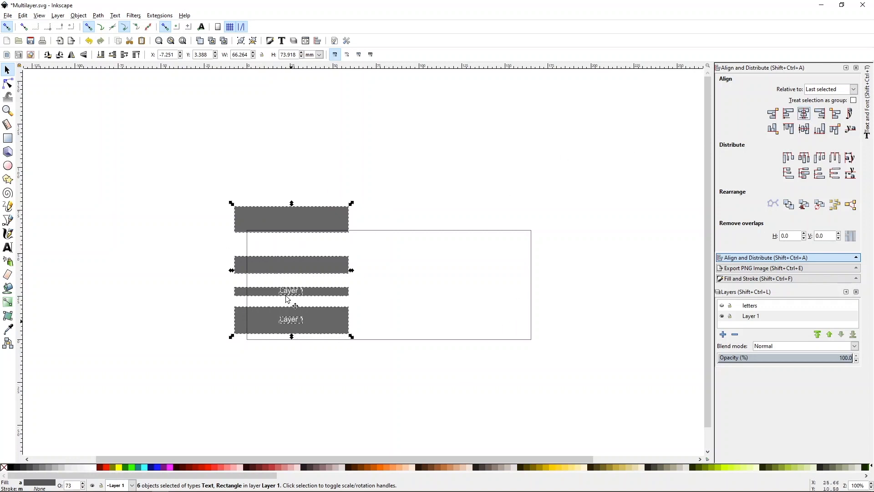
{"action": "key", "text": "ctrl+z"}
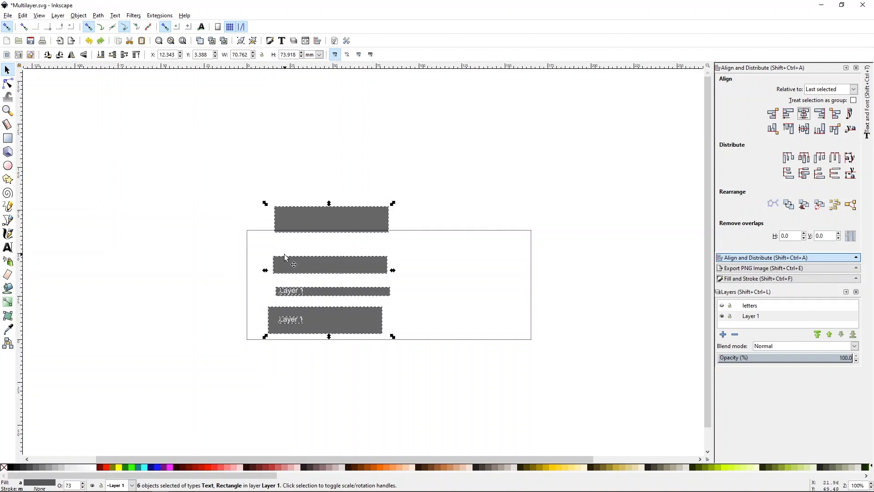
{"action": "key", "text": "ctrl+shift+z"}
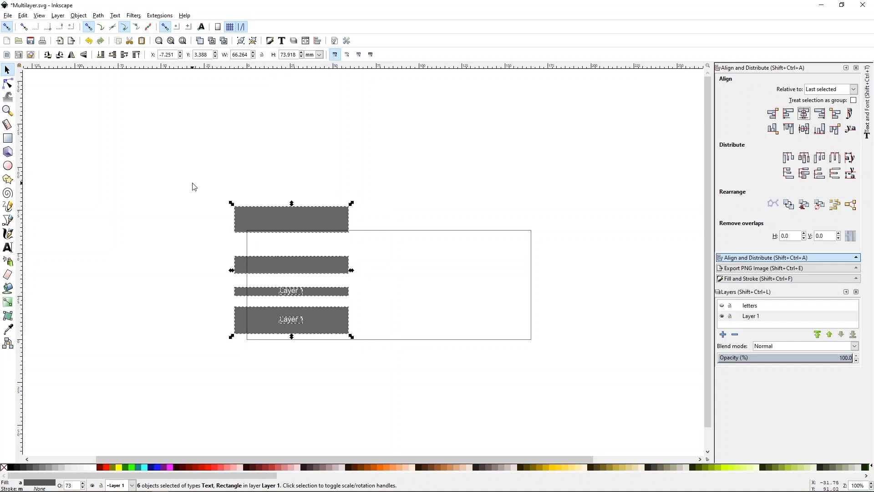
Step: Move all rectangles and texts together horizontally into the page, to about X 9 mm
{"action": "left_click", "coordinate": [324, 195]}
{"action": "left_click_drag", "start_coordinate": [189, 162], "coordinate": [368, 353]}
{"action": "left_click_drag", "start_coordinate": [335, 314], "coordinate": [363, 314]}
{"action": "left_click", "coordinate": [338, 339]}
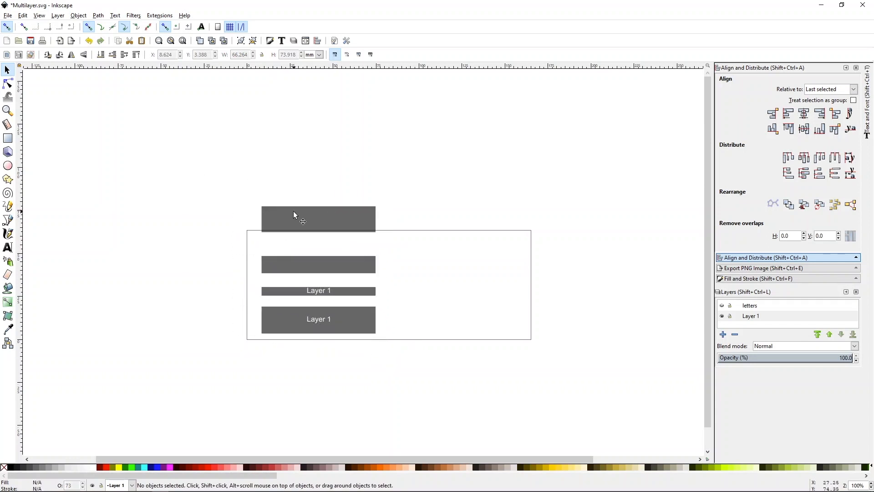
Step: Align the 5 mm high rectangle so that it sits directly on the upper edge of the labelled base rectangle
{"action": "left_click", "coordinate": [352, 293]}
{"action": "left_click", "coordinate": [401, 293]}
{"action": "left_click", "coordinate": [359, 296]}
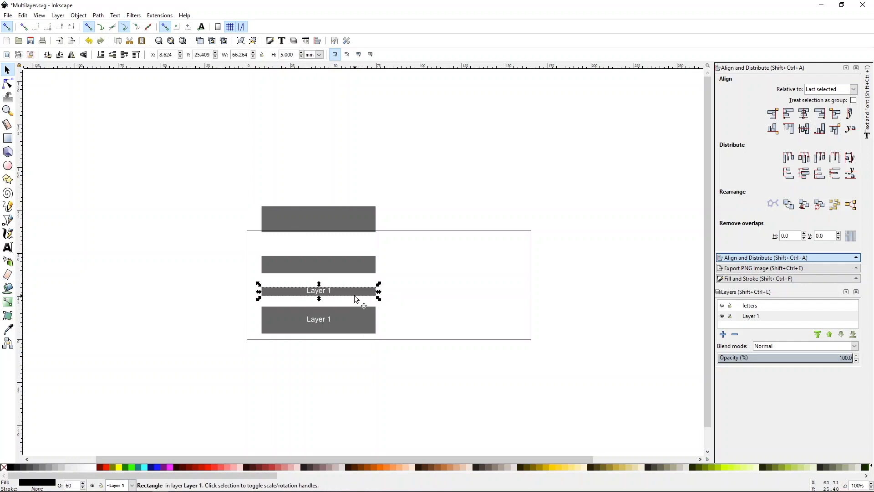
{"action": "left_click", "coordinate": [403, 306]}
{"action": "left_click", "coordinate": [362, 290]}
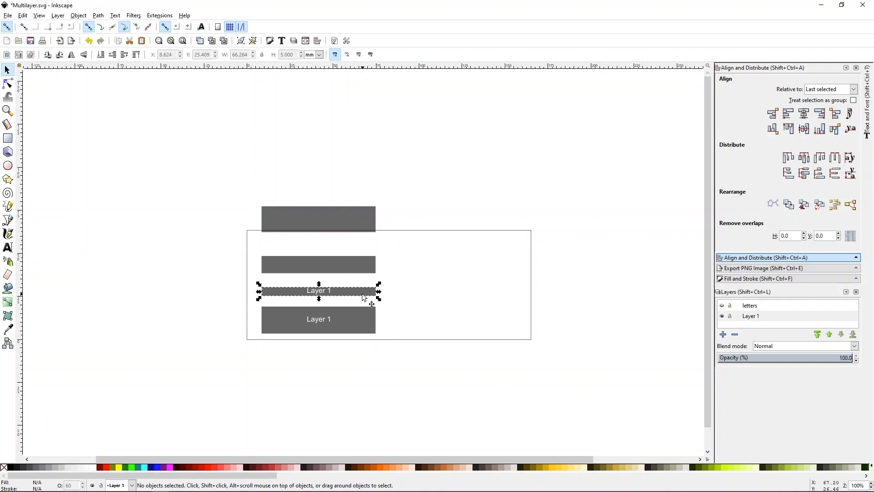
{"action": "left_click", "coordinate": [354, 315], "text": "shift"}
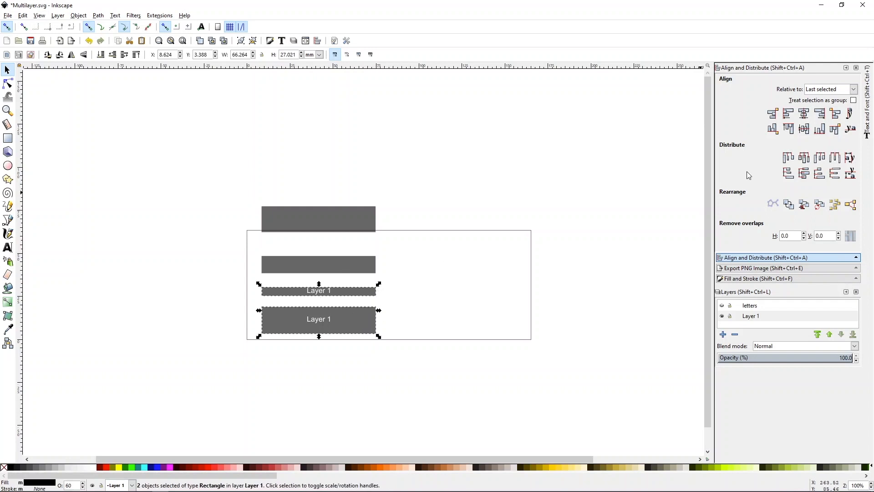
{"action": "left_click", "coordinate": [779, 136]}
{"action": "left_click", "coordinate": [609, 251]}
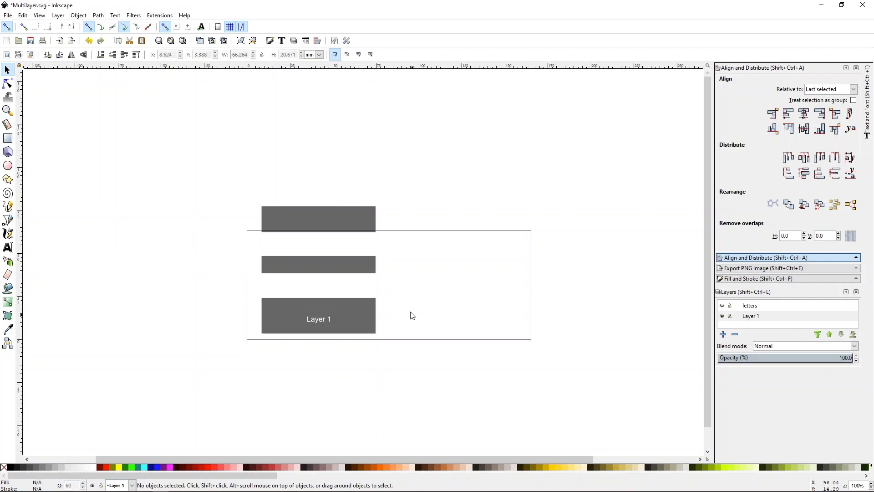
Step: Stack the 10 mm high rectangle directly on the 5 mm one and the 15 mm high rectangle on top of it
{"action": "left_click", "coordinate": [338, 269]}
{"action": "left_click", "coordinate": [343, 300], "text": "shift"}
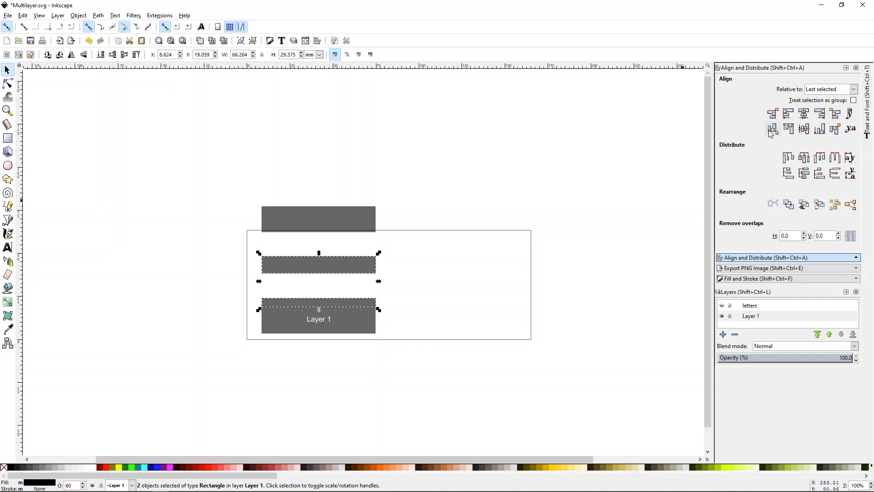
{"action": "left_click", "coordinate": [772, 130]}
{"action": "left_click", "coordinate": [360, 225]}
{"action": "left_click", "coordinate": [355, 290], "text": "shift"}
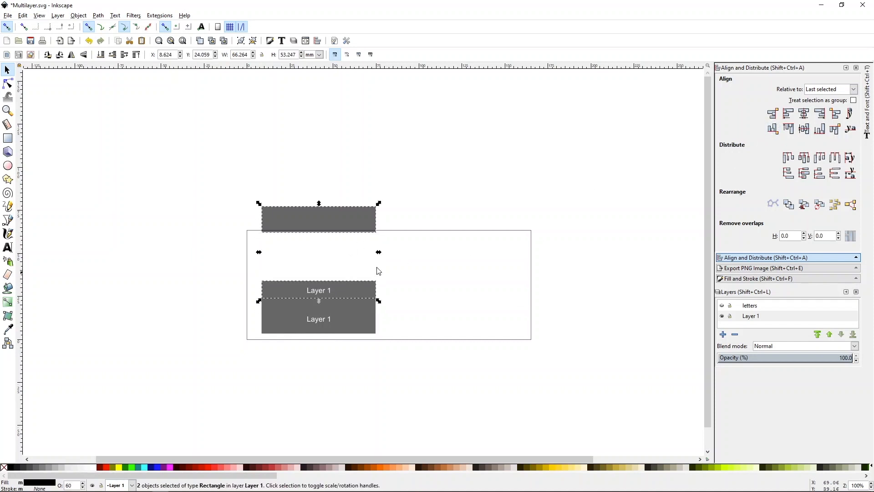
{"action": "left_click", "coordinate": [773, 129]}
{"action": "left_click", "coordinate": [405, 189]}
Step: Set the width of the three upper rectangles and their text to 55 mm and center them over the base rectangle
{"action": "left_click_drag", "start_coordinate": [256, 248], "coordinate": [406, 326]}
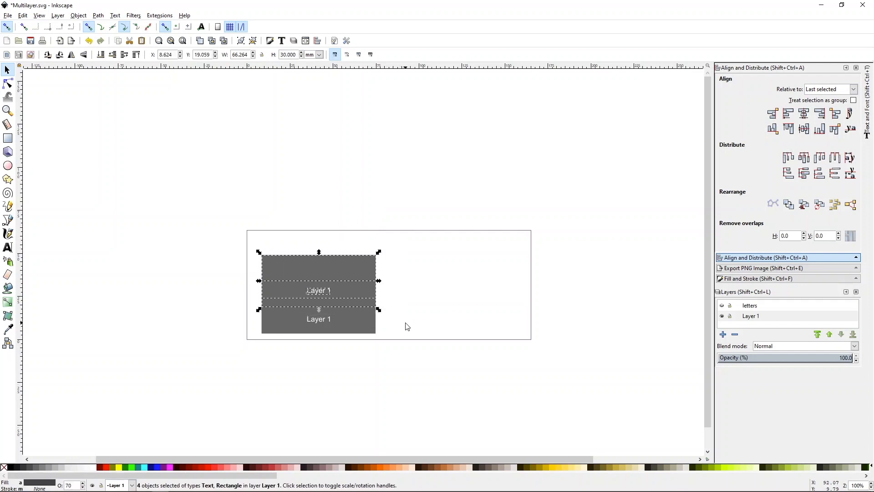
{"action": "double_click", "coordinate": [242, 55]}
{"action": "type", "text": "55"}
{"action": "key", "text": "Return"}
{"action": "left_click", "coordinate": [348, 321], "text": "shift"}
{"action": "left_click", "coordinate": [804, 113]}
{"action": "left_click", "coordinate": [312, 179]}
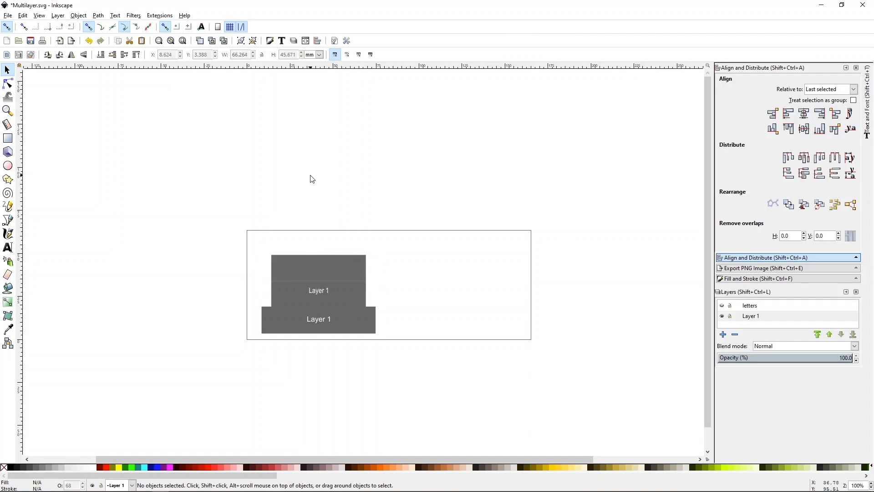
Step: Fill the 5 mm high rectangle above the base with blue
{"action": "left_click", "coordinate": [352, 303]}
{"action": "left_click", "coordinate": [315, 375]}
{"action": "left_click", "coordinate": [352, 322]}
{"action": "left_click", "coordinate": [409, 325]}
{"action": "left_click", "coordinate": [356, 299]}
{"action": "left_click", "coordinate": [406, 318]}
{"action": "left_click", "coordinate": [349, 304]}
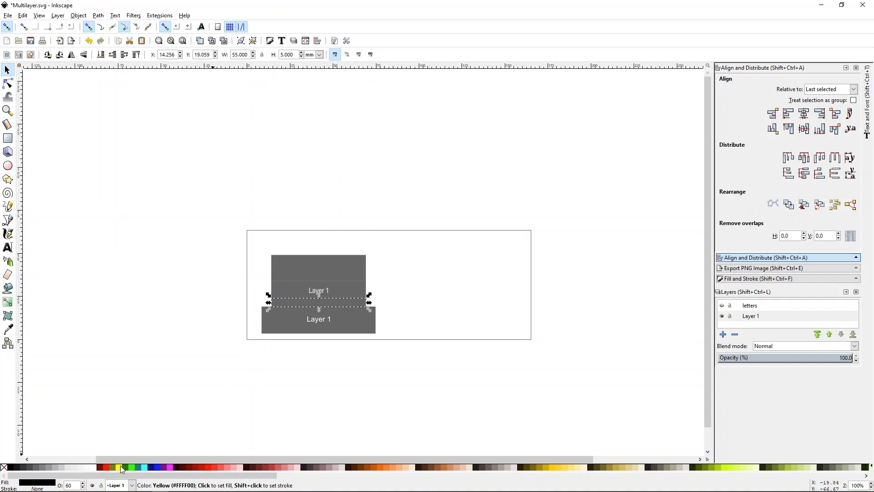
{"action": "left_click", "coordinate": [159, 468]}
{"action": "left_click", "coordinate": [361, 417]}
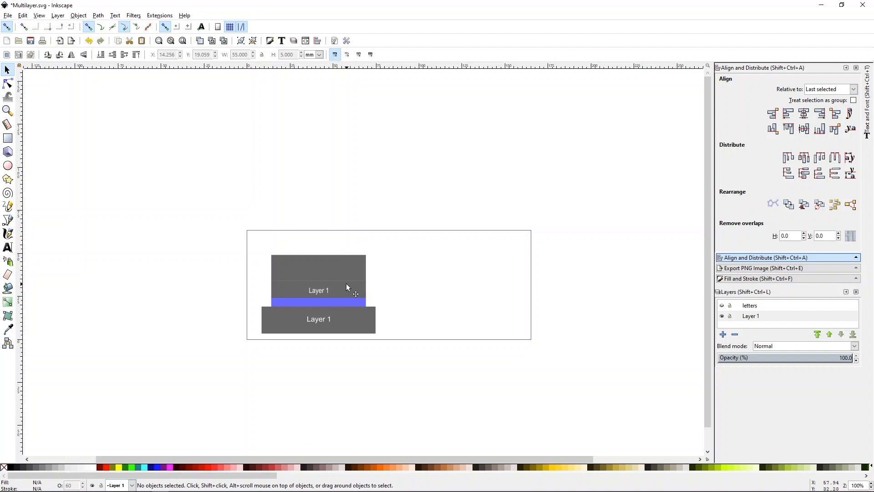
Step: Fill the 10 mm high middle rectangle with 50% Gray
{"action": "left_click", "coordinate": [346, 283]}
{"action": "left_click", "coordinate": [338, 296]}
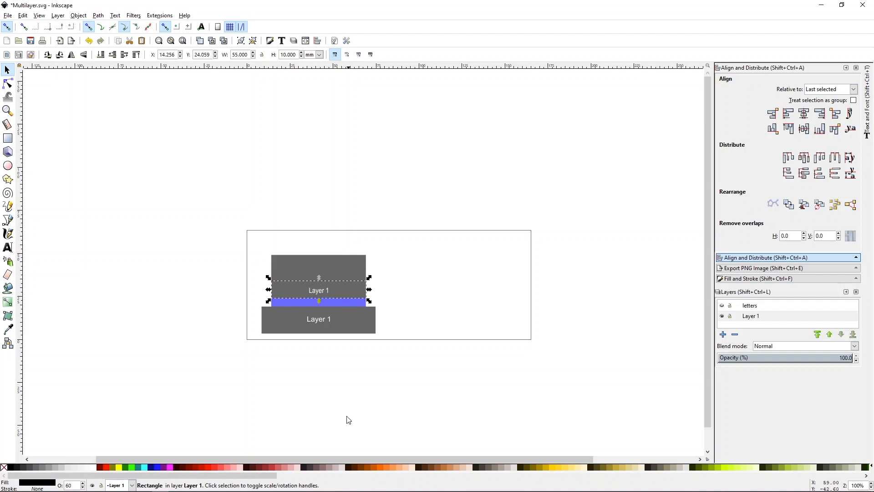
{"action": "left_click", "coordinate": [53, 466]}
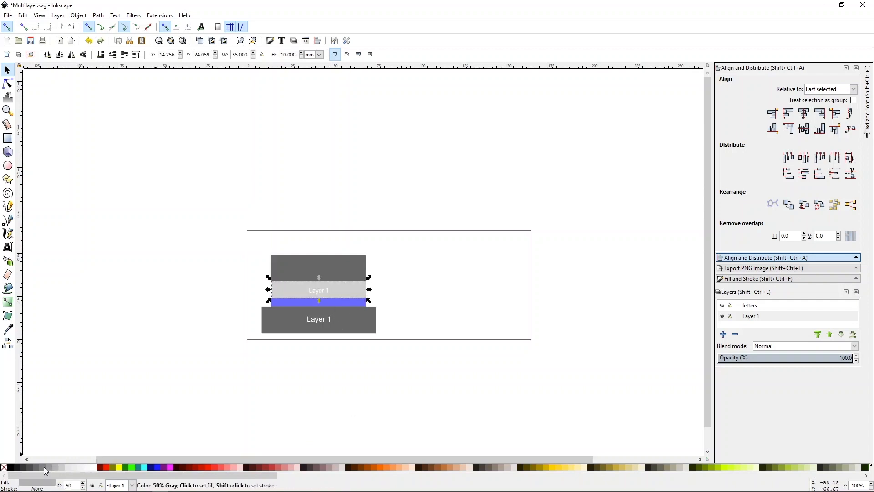
{"action": "left_click", "coordinate": [44, 466]}
{"action": "left_click", "coordinate": [306, 402]}
Step: Fill the 15 mm high top rectangle with a golden yellow
{"action": "left_click", "coordinate": [331, 277]}
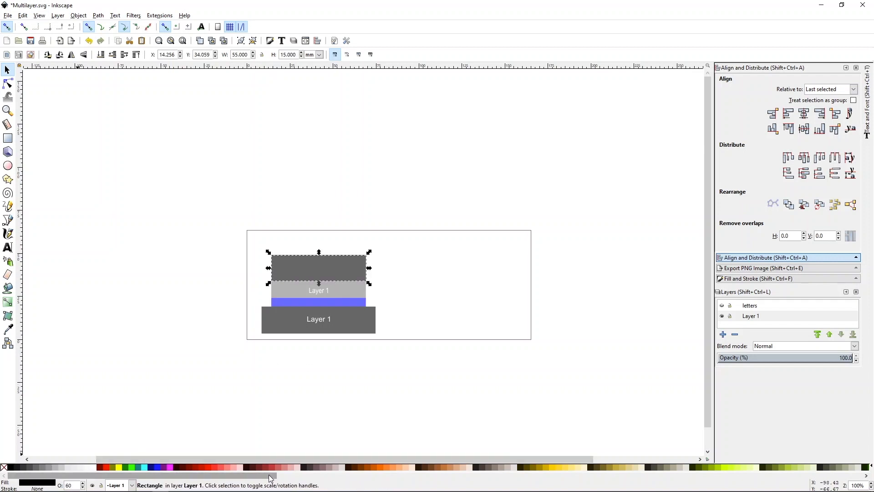
{"action": "left_click", "coordinate": [559, 466]}
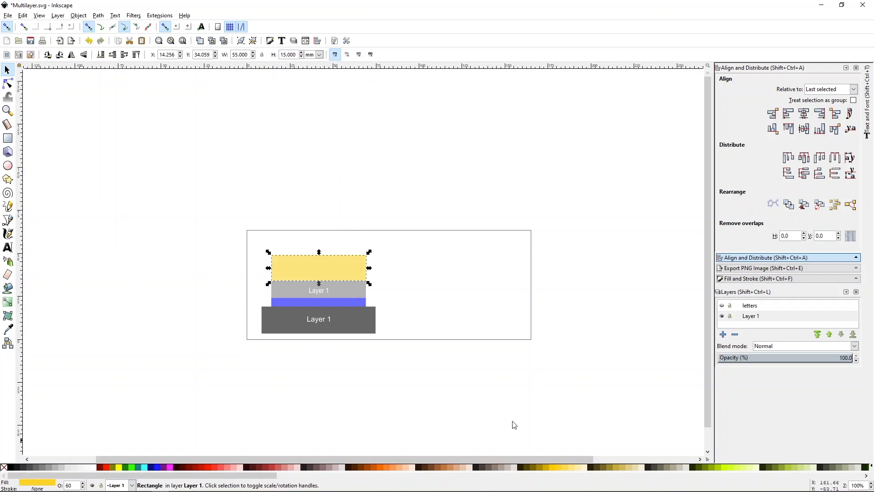
{"action": "left_click", "coordinate": [440, 388]}
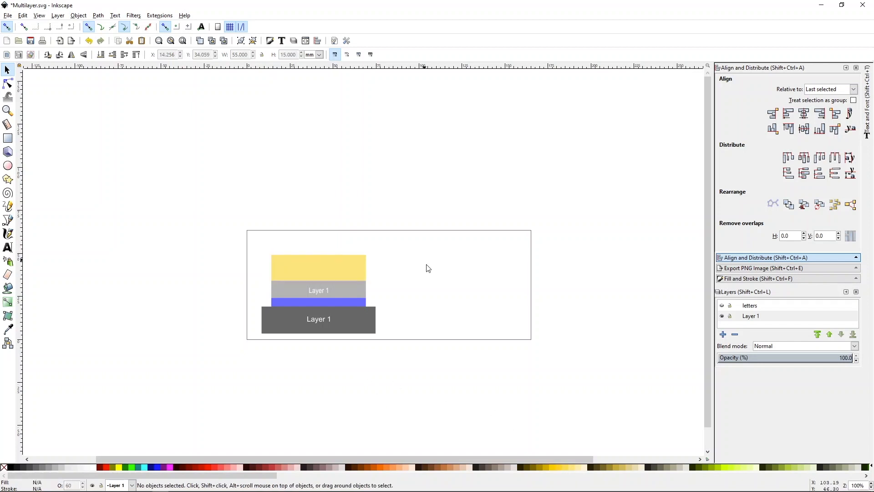
Step: Raise both "Layer 1" texts to the top of the stacking order
{"action": "left_click", "coordinate": [318, 273]}
{"action": "left_click", "coordinate": [409, 262]}
{"action": "left_click", "coordinate": [323, 304]}
{"action": "left_click", "coordinate": [407, 289]}
{"action": "left_click_drag", "start_coordinate": [361, 236], "coordinate": [293, 322]}
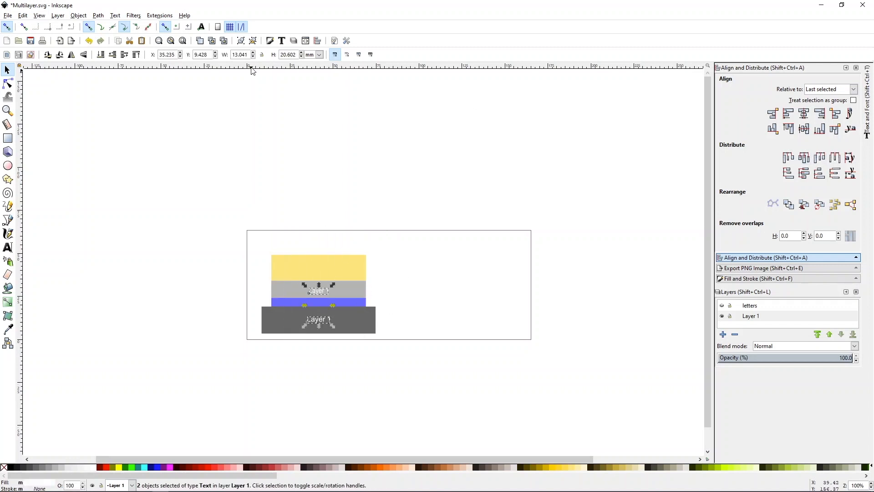
{"action": "left_click", "coordinate": [135, 57]}
{"action": "left_click", "coordinate": [409, 319]}
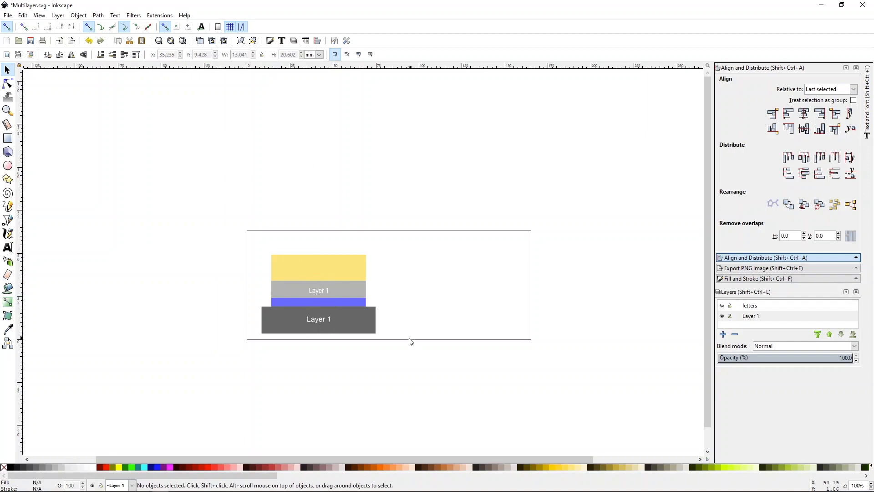
Step: Change the color of the "Layer 1" text on the gray middle rectangle to black
{"action": "triple_click", "coordinate": [318, 292]}
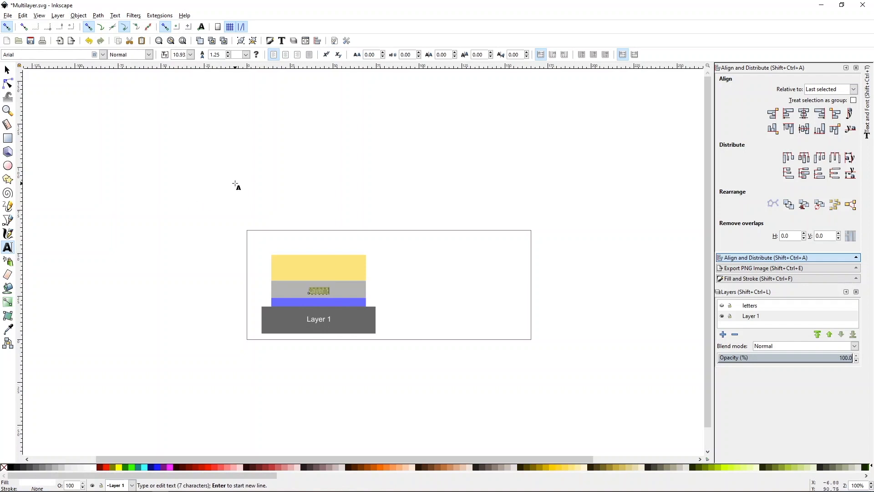
{"action": "key", "text": "F1"}
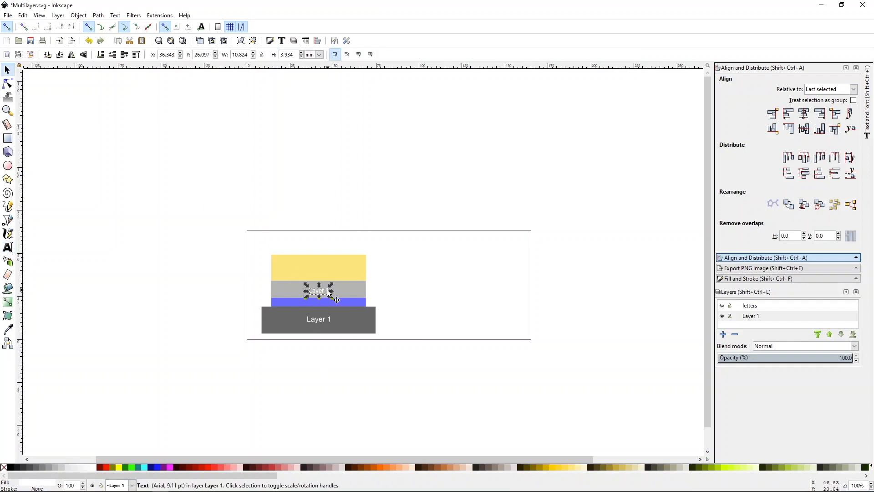
{"action": "left_click", "coordinate": [137, 433]}
{"action": "left_click", "coordinate": [318, 320]}
{"action": "key", "text": "Escape"}
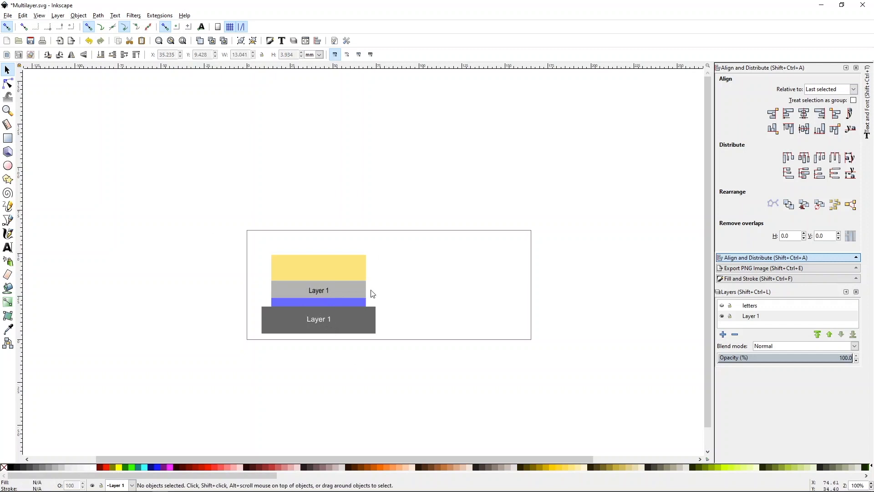
{"action": "left_click", "coordinate": [314, 322]}
{"action": "left_click", "coordinate": [410, 341]}
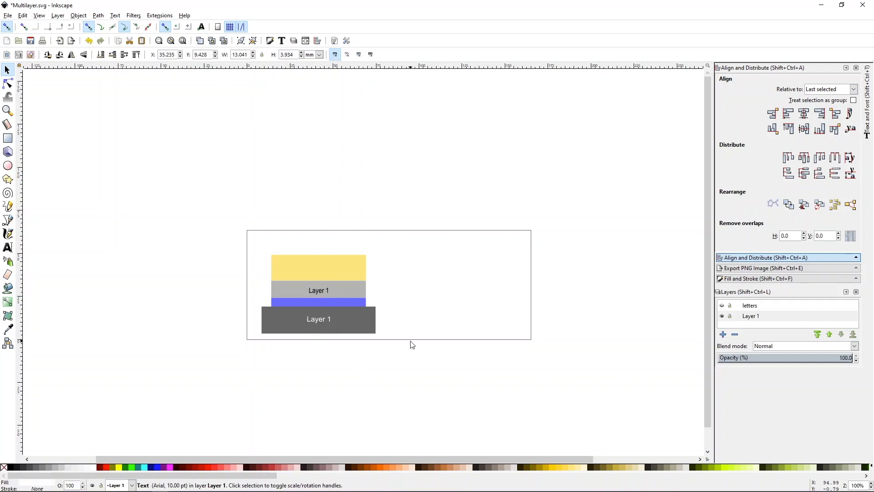
Step: Duplicate the black "Layer 1" label down onto the blue rectangle and color the copy white
{"action": "left_click", "coordinate": [325, 290]}
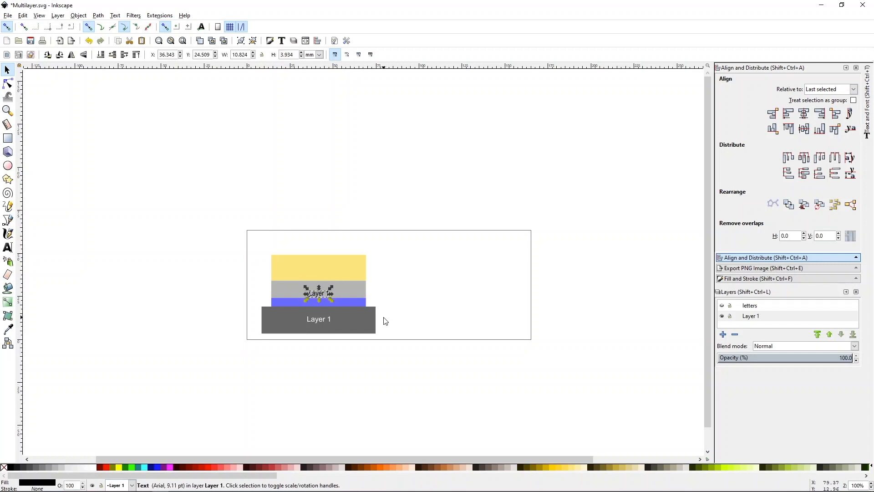
{"action": "key", "text": "ctrl+d"}
{"action": "key", "text": "Down"}
{"action": "key", "text": "Down"}
{"action": "key", "text": "Down"}
{"action": "key", "text": "Down"}
{"action": "key", "text": "Down"}
{"action": "key", "text": "Down"}
{"action": "key", "text": "Down"}
{"action": "key", "text": "Down"}
{"action": "key", "text": "Down"}
{"action": "key", "text": "Down"}
{"action": "key", "text": "Down"}
{"action": "key", "text": "Down"}
{"action": "key", "text": "Down"}
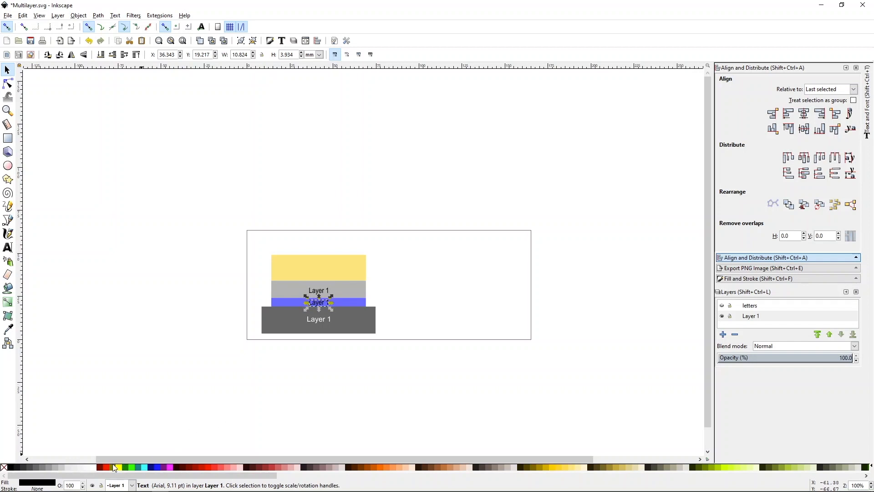
{"action": "left_click", "coordinate": [94, 467]}
{"action": "left_click", "coordinate": [313, 395]}
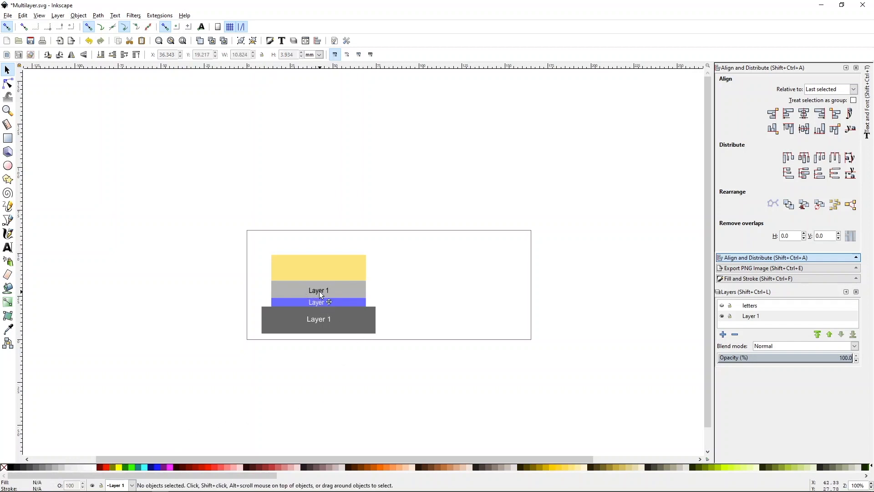
Step: Duplicate the "Layer 1" label of the gray middle rectangle and center the copy vertically on the yellow rectangle
{"action": "left_click", "coordinate": [321, 294]}
{"action": "key", "text": "ctrl+d"}
{"action": "key", "text": "shift+Up"}
{"action": "key", "text": "shift+Up"}
{"action": "key", "text": "shift+Up"}
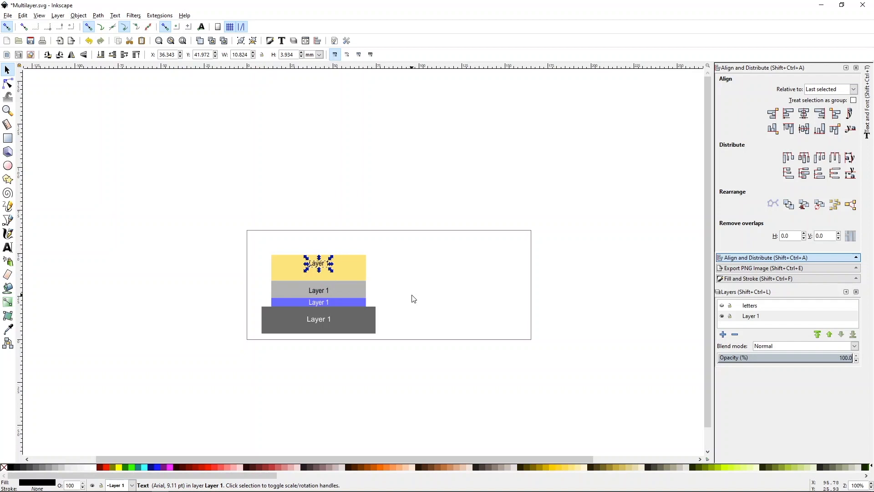
{"action": "key", "text": "Down"}
{"action": "key", "text": "Down"}
{"action": "key", "text": "Down"}
{"action": "key", "text": "Down"}
{"action": "key", "text": "Down"}
{"action": "key", "text": "Up"}
{"action": "key", "text": "Down"}
{"action": "left_click", "coordinate": [98, 332]}
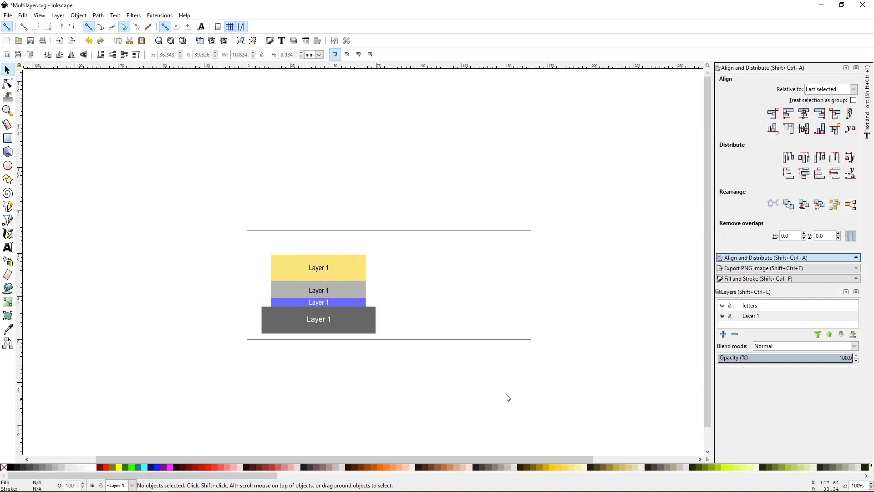
Step: Show the "letters" layer and move the letter a to the upper-left corner of the page
{"action": "left_click", "coordinate": [722, 306]}
{"action": "left_click", "coordinate": [324, 248]}
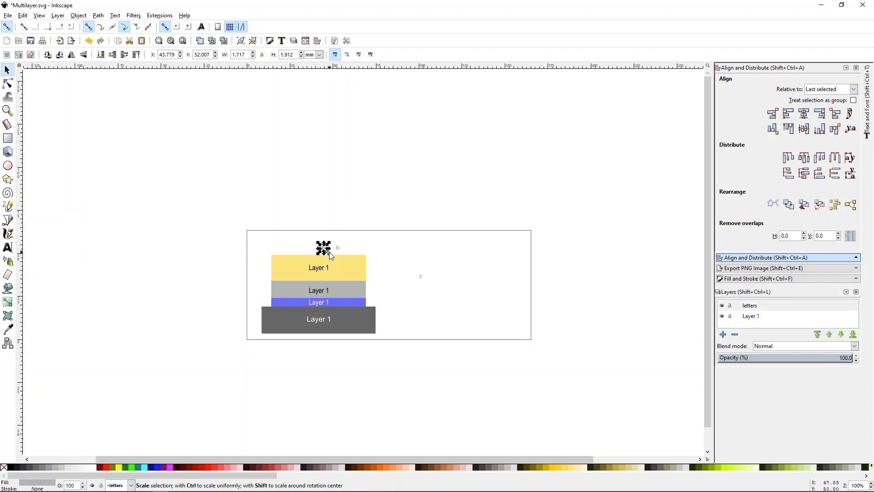
{"action": "key", "text": "shift+Up"}
{"action": "key", "text": "shift+Left"}
{"action": "key", "text": "shift+Left"}
{"action": "key", "text": "shift+Left"}
{"action": "key", "text": "shift+Left"}
{"action": "key", "text": "shift+Left"}
{"action": "key", "text": "shift+Left"}
{"action": "key", "text": "shift+Left"}
Step: Move the letter b horizontally to the right until it sits above the letter c
{"action": "left_click_drag", "start_coordinate": [320, 203], "coordinate": [394, 269]}
{"action": "key", "text": "shift+Right"}
{"action": "key", "text": "shift+Right"}
{"action": "key", "text": "shift+Right"}
{"action": "key", "text": "shift+Right"}
{"action": "key", "text": "shift+Right"}
{"action": "key", "text": "shift+Right"}
{"action": "key", "text": "shift+Right"}
{"action": "key", "text": "shift+Right"}
{"action": "key", "text": "shift+Right"}
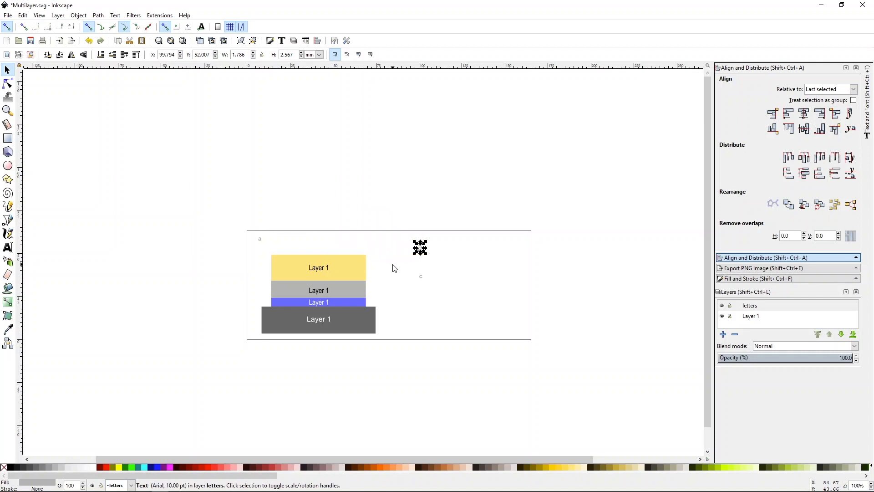
Step: Move the letter c further down, and shift b and c together slightly up and left
{"action": "left_click_drag", "start_coordinate": [416, 271], "coordinate": [430, 287]}
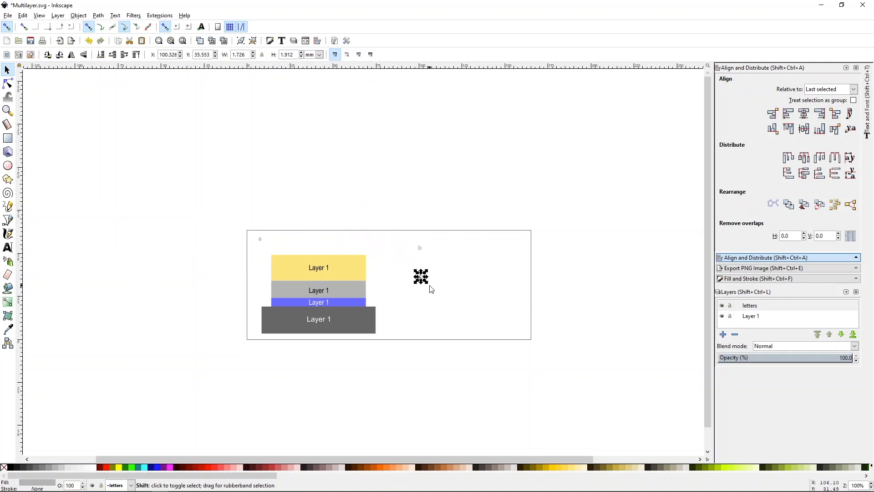
{"action": "key", "text": "shift+Down"}
{"action": "key", "text": "shift+Down"}
{"action": "key", "text": "shift+Down"}
{"action": "left_click_drag", "start_coordinate": [393, 205], "coordinate": [429, 314]}
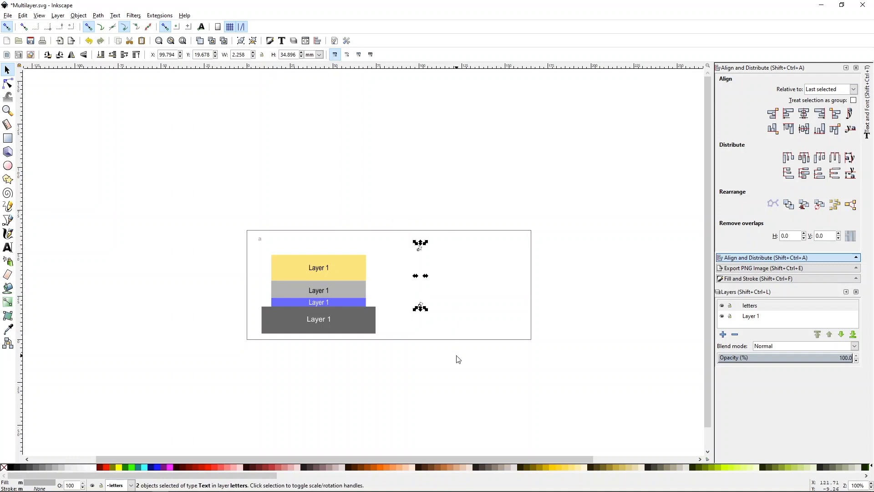
{"action": "key", "text": "shift+Left"}
{"action": "left_click", "coordinate": [438, 360]}
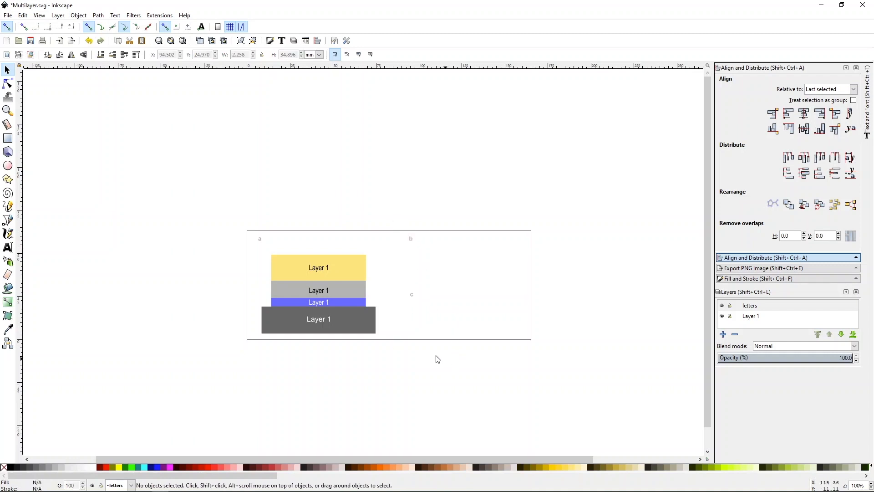
Step: Fill all three letters on the "letters" layer with gray and save the document
{"action": "left_click", "coordinate": [762, 310]}
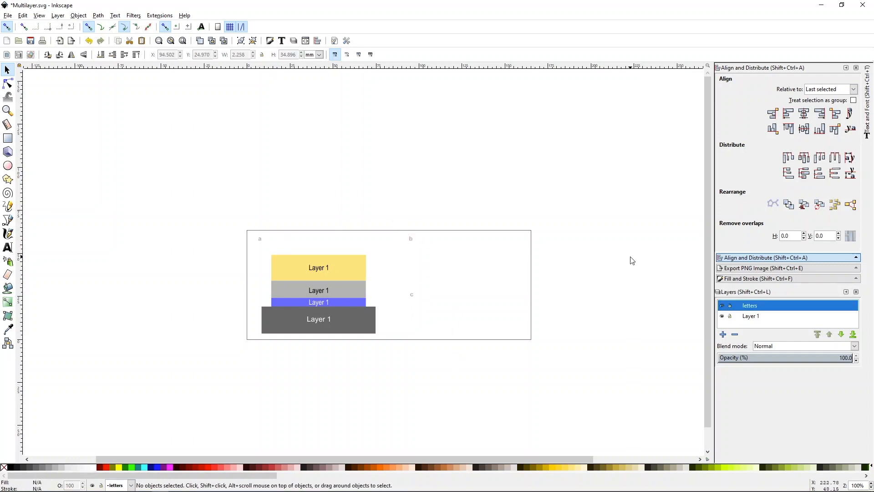
{"action": "key", "text": "ctrl+a"}
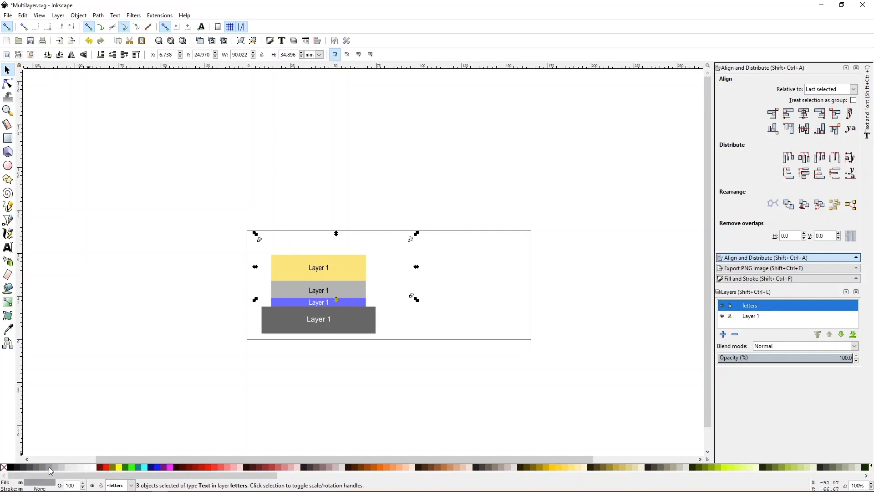
{"action": "left_click", "coordinate": [188, 417]}
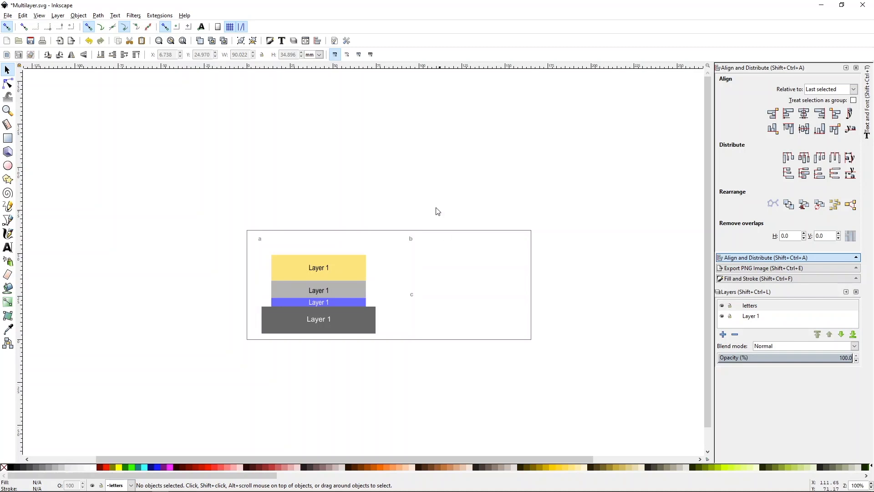
{"action": "key", "text": "ctrl+s"}
Step: Draw a rectangle about 13 by 11 mm across the boundary of the yellow and gray rectangles, near their right end
{"action": "left_click", "coordinate": [8, 138]}
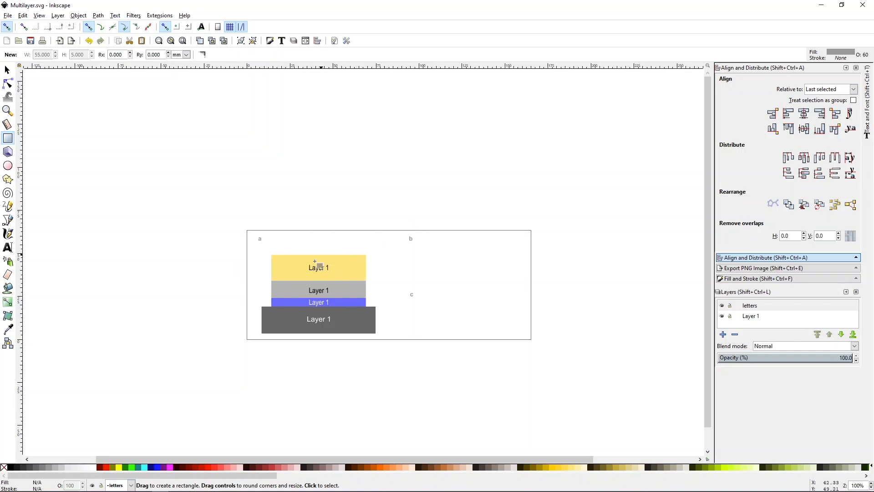
{"action": "mouse_move", "coordinate": [344, 264]}
{"action": "left_mouse_down"}
{"action": "mouse_move", "coordinate": [366, 298]}
{"action": "mouse_move", "coordinate": [346, 269]}
{"action": "mouse_move", "coordinate": [358, 267]}
{"action": "left_mouse_up"}
{"action": "key", "text": "s"}
{"action": "left_click_drag", "start_coordinate": [355, 283], "coordinate": [352, 278]}
{"action": "key", "text": "Left"}
{"action": "key", "text": "Left"}
{"action": "key", "text": "Left"}
{"action": "key", "text": "Left"}
{"action": "key", "text": "Left"}
{"action": "key", "text": "Down"}
{"action": "key", "text": "Down"}
{"action": "key", "text": "Down"}
{"action": "key", "text": "Down"}
{"action": "key", "text": "Down"}
{"action": "key", "text": "Down"}
{"action": "key", "text": "Down"}
{"action": "key", "text": "Down"}
{"action": "key", "text": "Down"}
{"action": "key", "text": "Down"}
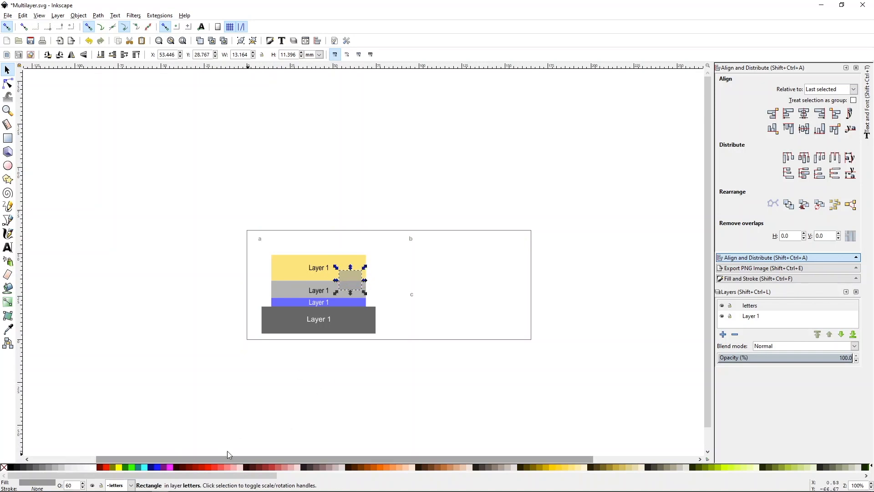
Step: Give the small rectangle a #FF0000 red stroke and remove its fill
{"action": "left_click", "coordinate": [208, 466], "text": "shift"}
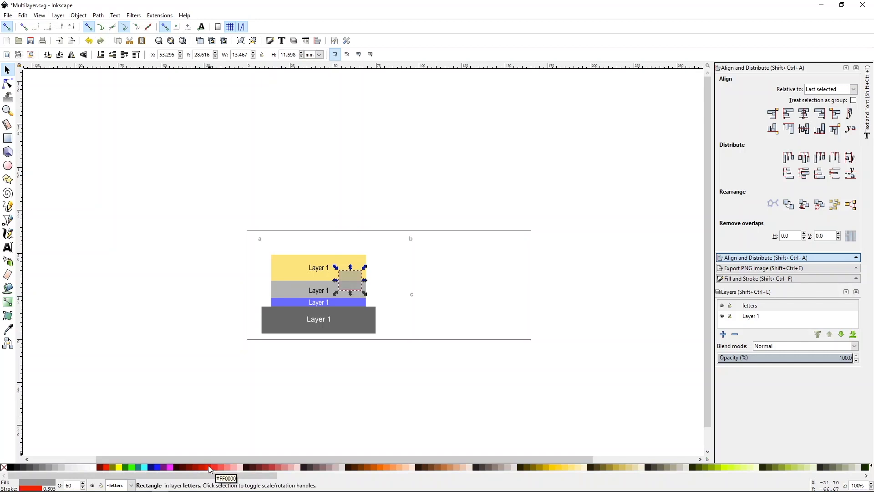
{"action": "left_click", "coordinate": [6, 467]}
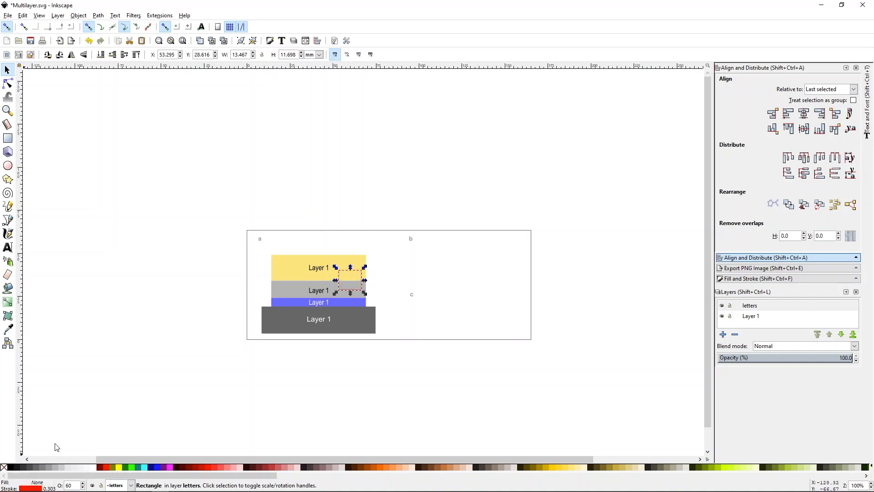
{"action": "left_click", "coordinate": [345, 394]}
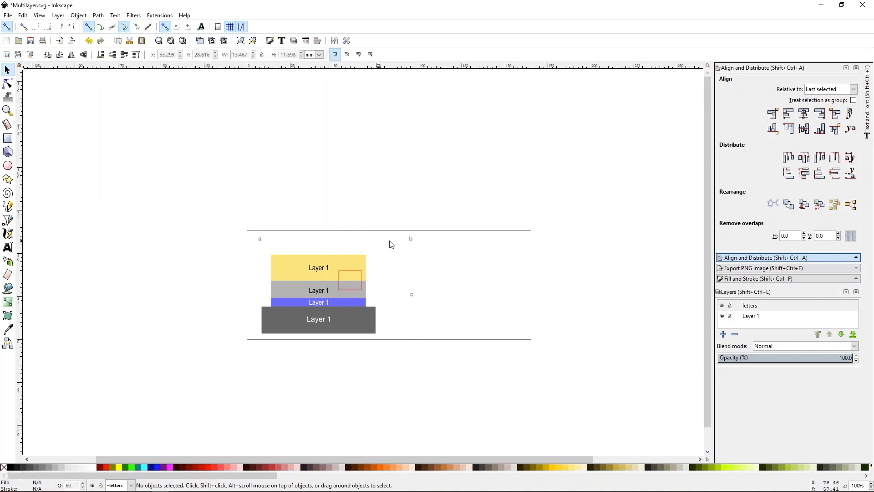
Step: Draw a straight line from the red rectangle's upper-right corner to just below the letter b, spanning about 22 by 15 mm
{"action": "left_click", "coordinate": [8, 220]}
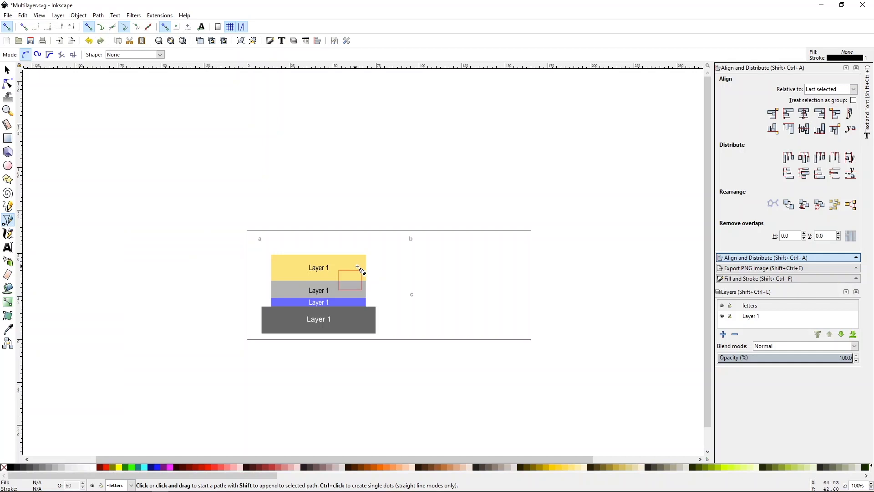
{"action": "mouse_move", "coordinate": [362, 270]}
{"action": "left_mouse_down"}
{"action": "mouse_move", "coordinate": [419, 239]}
{"action": "mouse_move", "coordinate": [399, 246]}
{"action": "left_mouse_up"}
{"action": "key", "text": "Return"}
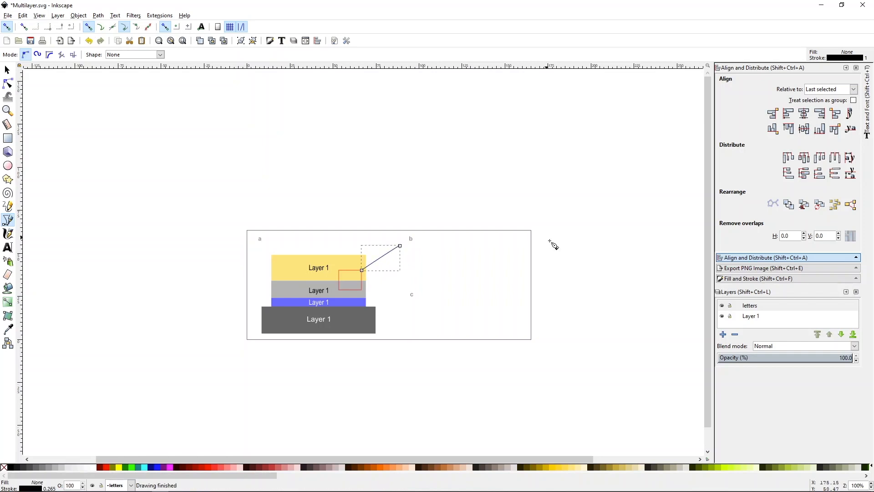
{"action": "key", "text": "s"}
Step: Toggle the visibility of the "letters" layer to check which objects belong to it
{"action": "left_click", "coordinate": [721, 306]}
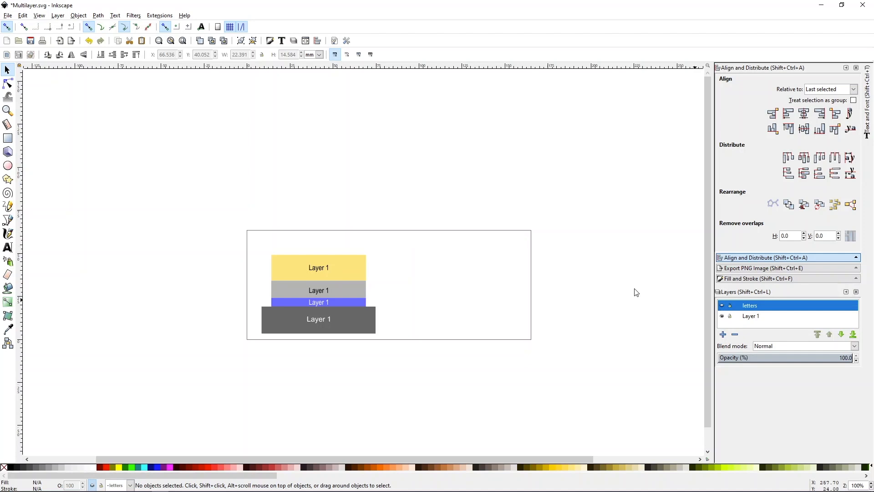
{"action": "key", "text": "ctrl+z"}
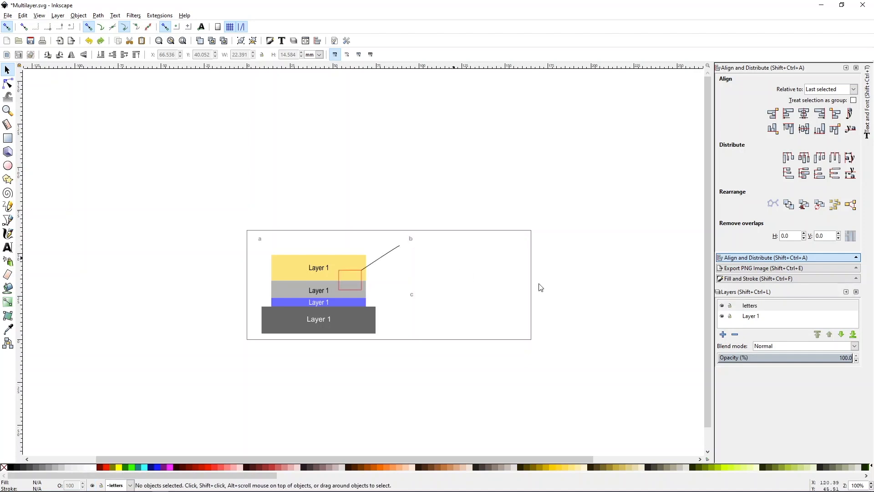
{"action": "left_click", "coordinate": [722, 305]}
{"action": "key", "text": "ctrl+z"}
Step: Move the red rectangle and the diagonal line down to "Layer 1", and hide the "letters" layer
{"action": "left_click_drag", "start_coordinate": [406, 226], "coordinate": [333, 299]}
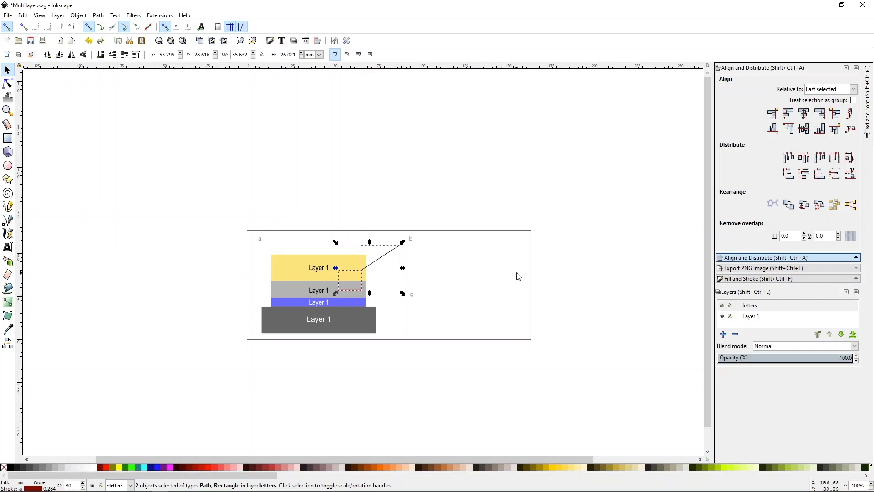
{"action": "key", "text": "shift+Page_Down"}
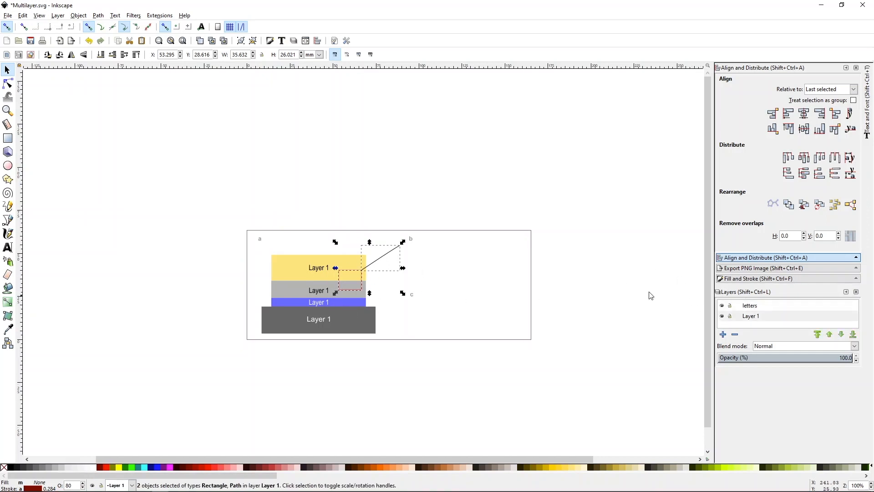
{"action": "left_click", "coordinate": [563, 254]}
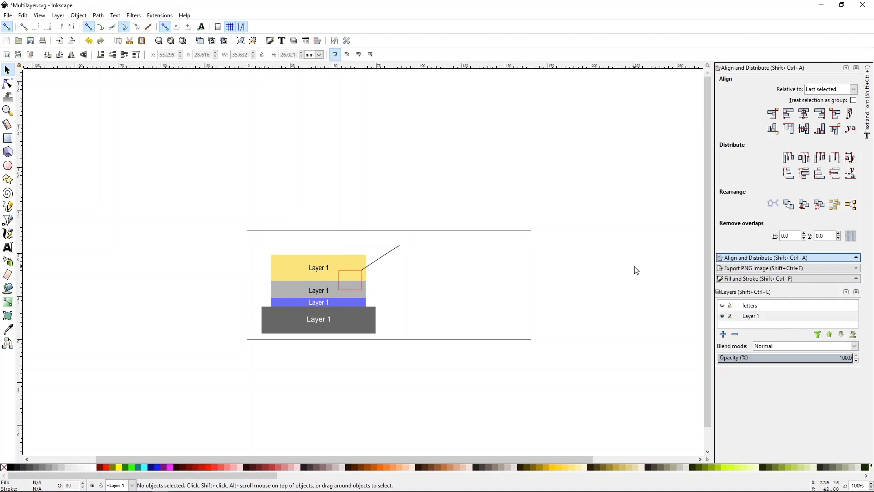
Step: Duplicate the diagonal line, flip the copy vertically and move it down to the red rectangle's lower-right corner
{"action": "left_click", "coordinate": [373, 267]}
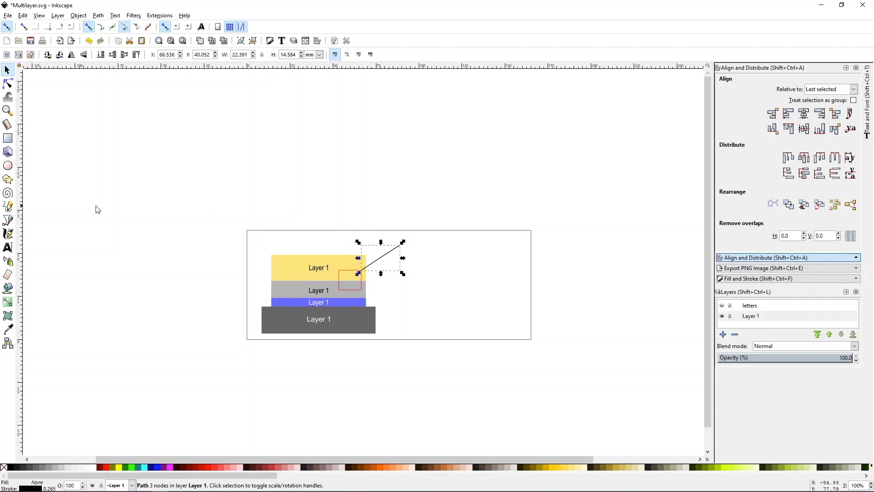
{"action": "left_click", "coordinate": [83, 54]}
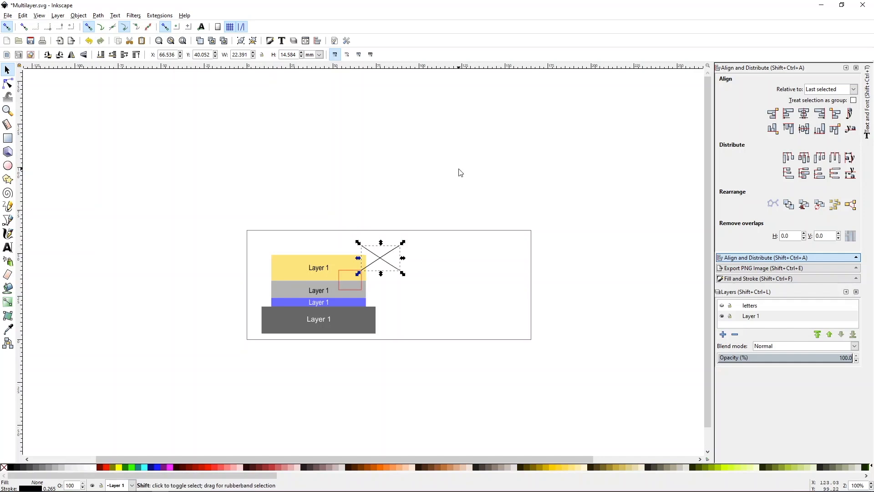
{"action": "key", "text": "shift+Down"}
{"action": "key", "text": "shift+Down"}
{"action": "key", "text": "shift+Down"}
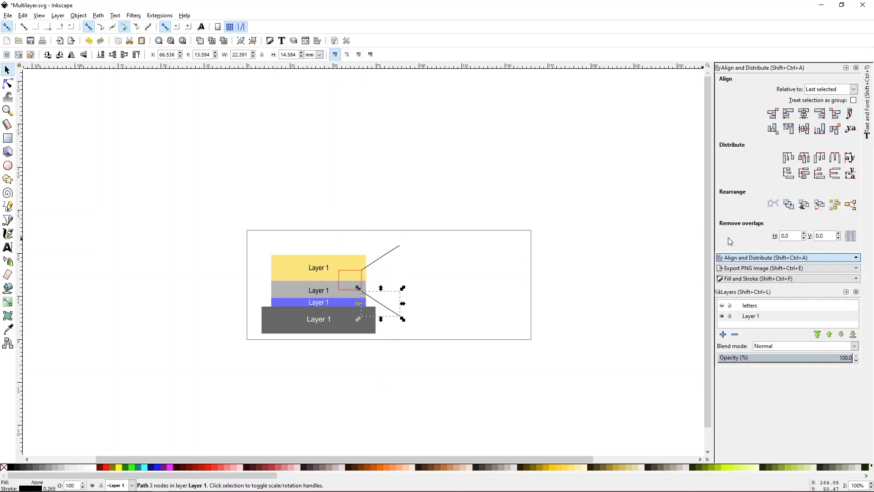
{"action": "left_click", "coordinate": [421, 286]}
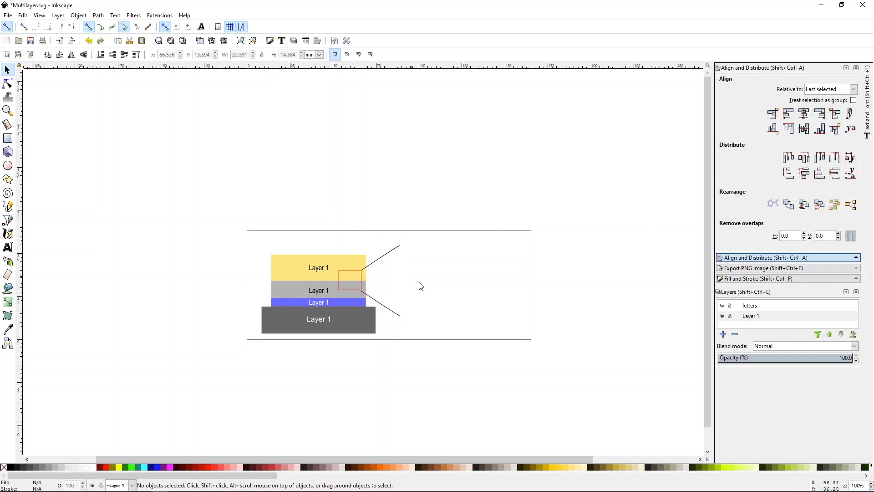
Step: Flatten the lower line to a gentler slope, and nudge the red rectangle with both lines slightly up and right
{"action": "left_click", "coordinate": [401, 310]}
{"action": "mouse_move", "coordinate": [382, 289]}
{"action": "left_mouse_down"}
{"action": "mouse_move", "coordinate": [388, 323]}
{"action": "mouse_move", "coordinate": [386, 303]}
{"action": "left_mouse_up"}
{"action": "left_click", "coordinate": [469, 296]}
{"action": "left_click_drag", "start_coordinate": [432, 210], "coordinate": [335, 300]}
{"action": "key", "text": "Up"}
{"action": "key", "text": "Right"}
{"action": "left_click", "coordinate": [443, 232]}
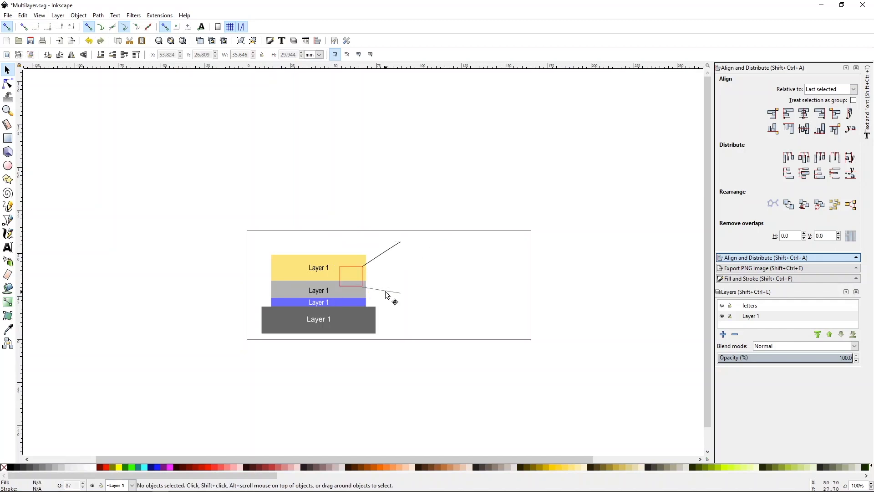
{"action": "left_click", "coordinate": [389, 292]}
{"action": "left_click_drag", "start_coordinate": [392, 291], "coordinate": [393, 290]}
{"action": "left_click", "coordinate": [479, 123]}
Step: Duplicate the yellow and gray rectangles and place the copies at the right ends of the two lines
{"action": "left_click", "coordinate": [291, 274]}
{"action": "left_click", "coordinate": [286, 289], "text": "shift"}
{"action": "key", "text": "ctrl+d"}
{"action": "left_click_drag", "start_coordinate": [299, 277], "coordinate": [439, 266]}
{"action": "left_click", "coordinate": [518, 286]}
Step: Stretch the copied yellow and gray rectangles together to a total height of about 33 mm
{"action": "left_click", "coordinate": [472, 262]}
{"action": "left_click_drag", "start_coordinate": [524, 221], "coordinate": [395, 292]}
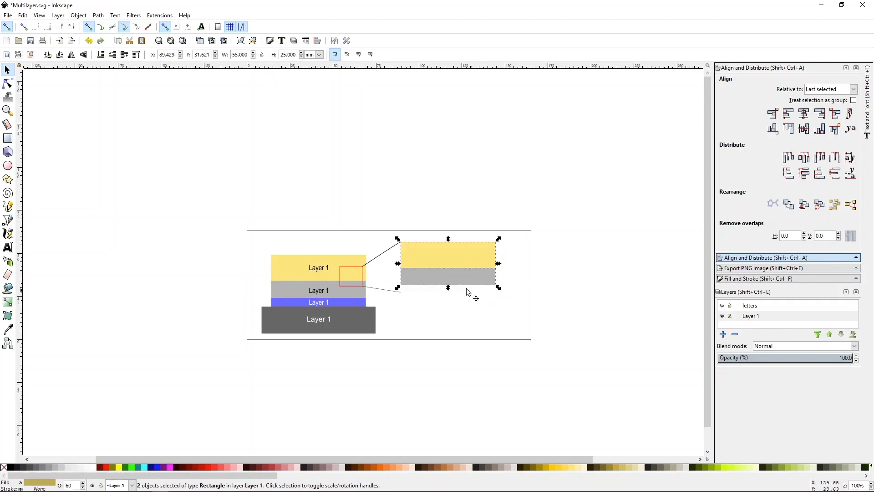
{"action": "left_click_drag", "start_coordinate": [448, 288], "coordinate": [447, 301]}
{"action": "left_click", "coordinate": [558, 280]}
Step: Shift the enlarged yellow and gray rectangles up so their lower edge meets the end of the lower line
{"action": "left_click_drag", "start_coordinate": [386, 211], "coordinate": [539, 315]}
{"action": "left_click_drag", "start_coordinate": [468, 264], "coordinate": [467, 258]}
{"action": "left_click", "coordinate": [570, 269]}
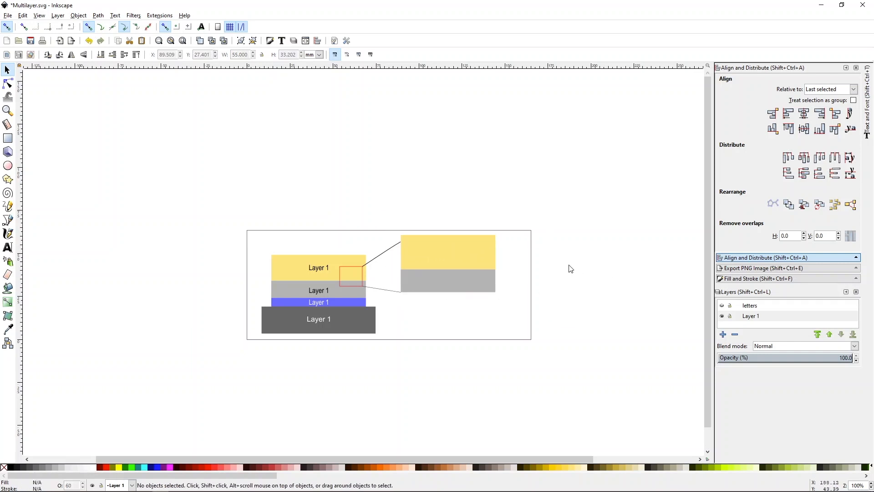
{"action": "left_click_drag", "start_coordinate": [398, 197], "coordinate": [540, 328]}
{"action": "left_click_drag", "start_coordinate": [469, 262], "coordinate": [469, 260]}
{"action": "left_click", "coordinate": [374, 211]}
Step: Show the "letters" layer again and save the document
{"action": "left_click", "coordinate": [721, 309]}
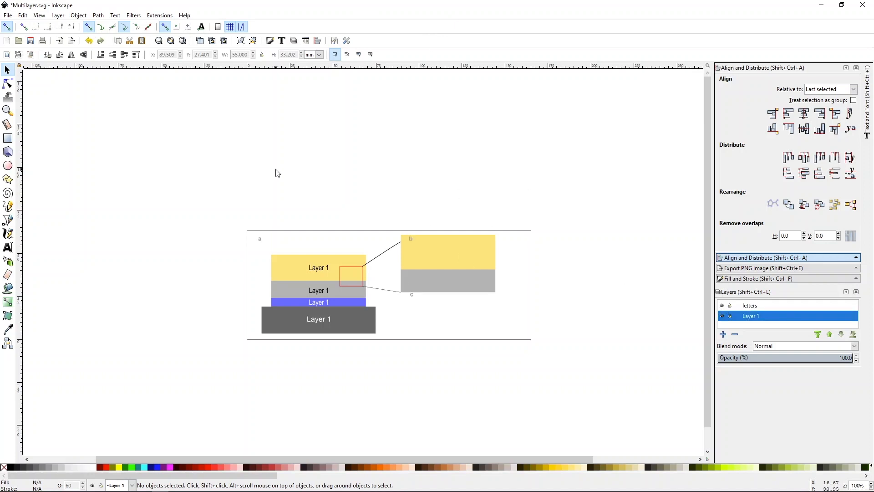
{"action": "key", "text": "ctrl+s"}
Step: Open the PNG export settings and set the export area to the whole page, keeping 96 dpi
{"action": "key", "text": "shift+ctrl+e"}
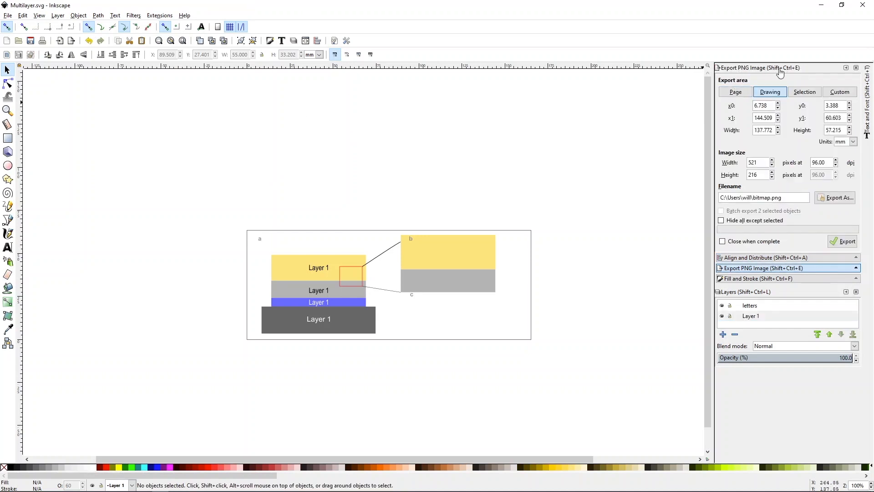
{"action": "left_click", "coordinate": [736, 92]}
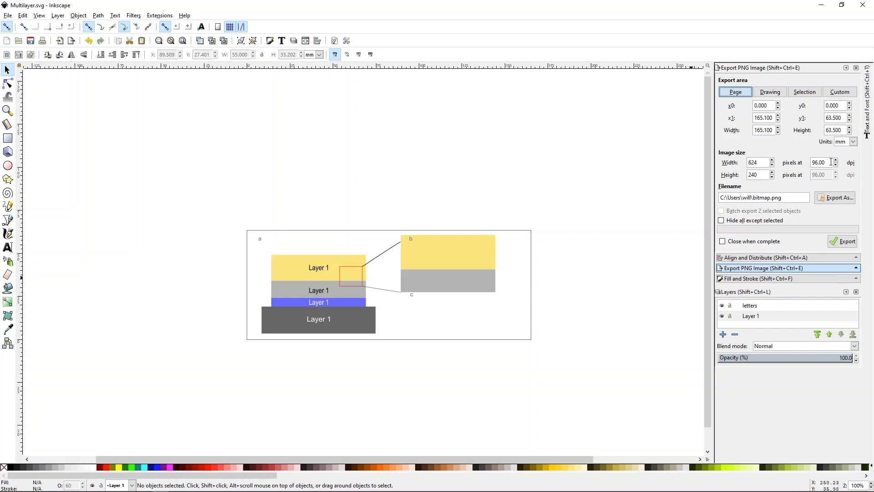
{"action": "left_click_drag", "start_coordinate": [830, 165], "coordinate": [729, 167]}
Step: Export the page as a PNG named "Multilayer - v0 - 96 dpi letters" in the Desktop folder
{"action": "left_click", "coordinate": [836, 203]}
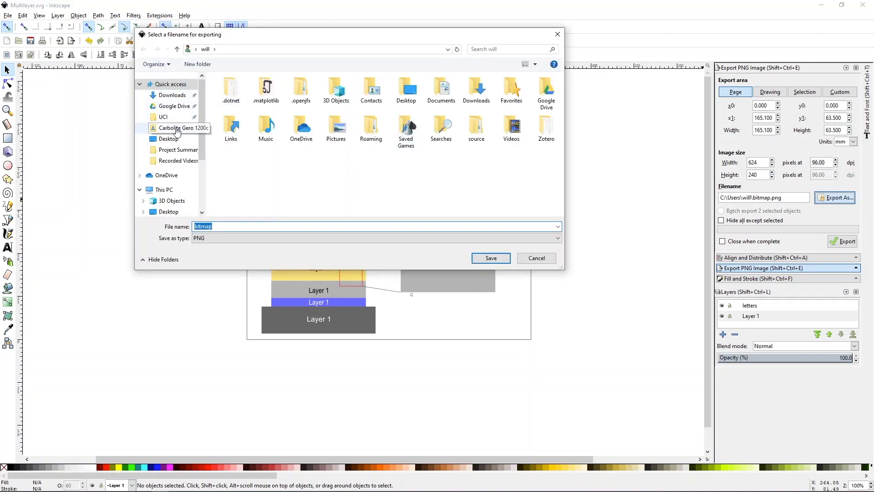
{"action": "left_click", "coordinate": [173, 139]}
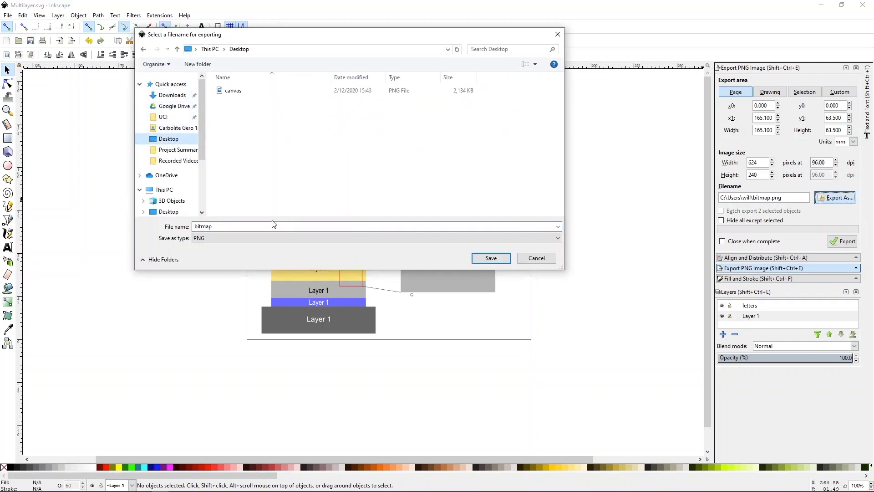
{"action": "left_click", "coordinate": [232, 226]}
{"action": "key", "text": "End"}
{"action": "key", "text": "BackSpace"}
{"action": "key", "text": "BackSpace"}
{"action": "key", "text": "BackSpace"}
{"action": "key", "text": "BackSpace"}
{"action": "key", "text": "BackSpace"}
{"action": "key", "text": "BackSpace"}
{"action": "type", "text": "p"}
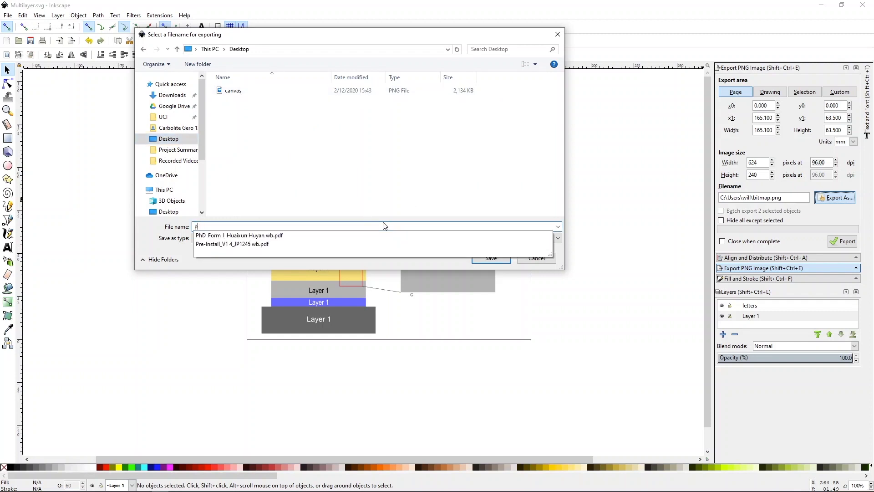
{"action": "key", "text": "BackSpace"}
{"action": "type", "text": "mul"}
{"action": "key", "text": "Down"}
{"action": "key", "text": "BackSpace"}
{"action": "key", "text": "BackSpace"}
{"action": "key", "text": "BackSpace"}
{"action": "key", "text": "BackSpace"}
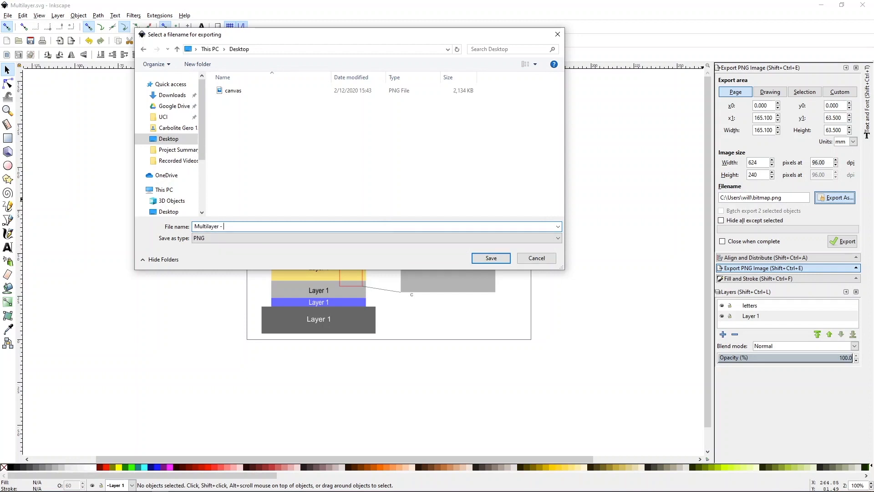
{"action": "type", "text": "- v0 - 96 dpi letters"}
{"action": "left_click_drag", "start_coordinate": [399, 34], "coordinate": [404, 17]}
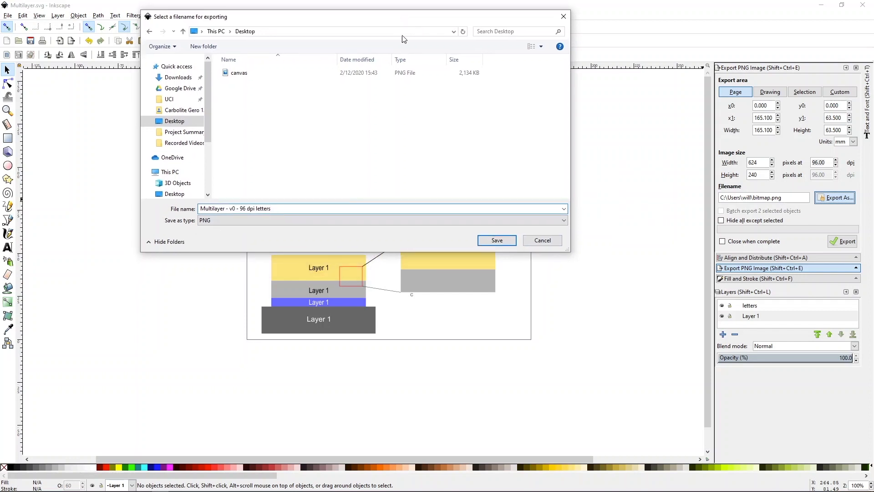
{"action": "left_click", "coordinate": [496, 241]}
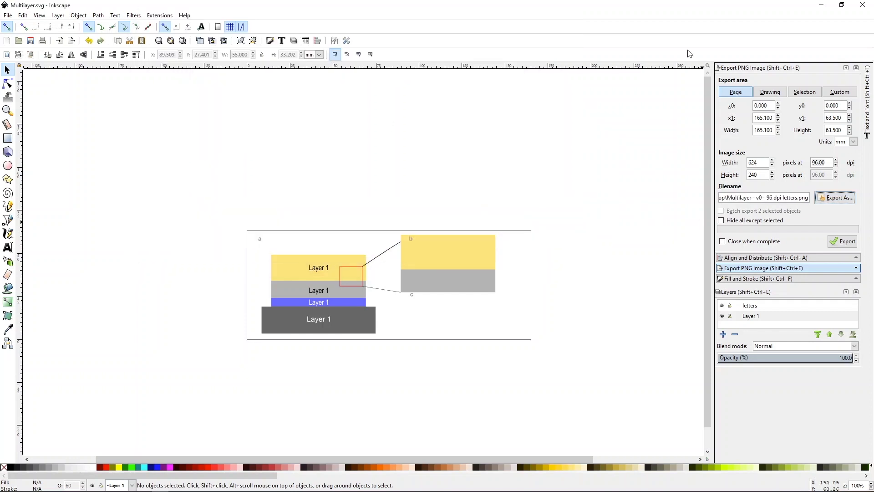
{"action": "left_click", "coordinate": [842, 241]}
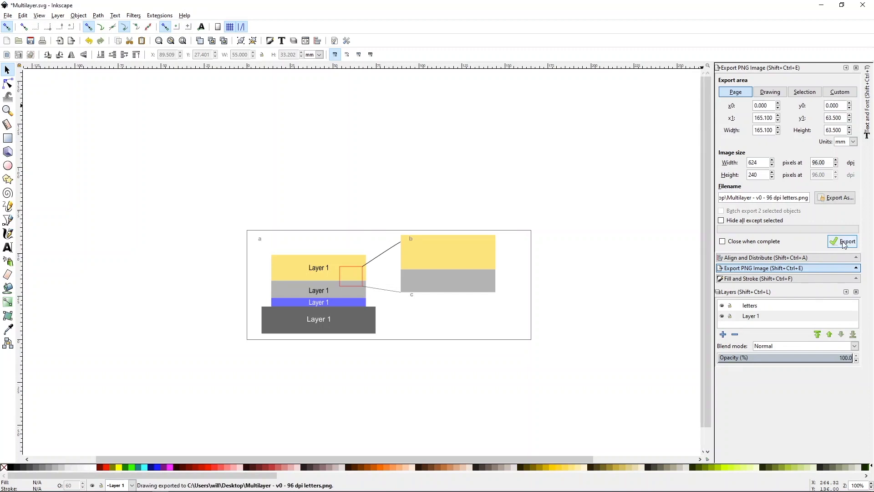
Step: Switch to the desktop and open the exported "Multilayer - v0 - 96 dpi letters" image in Photos
{"action": "key", "text": "alt+Tab"}
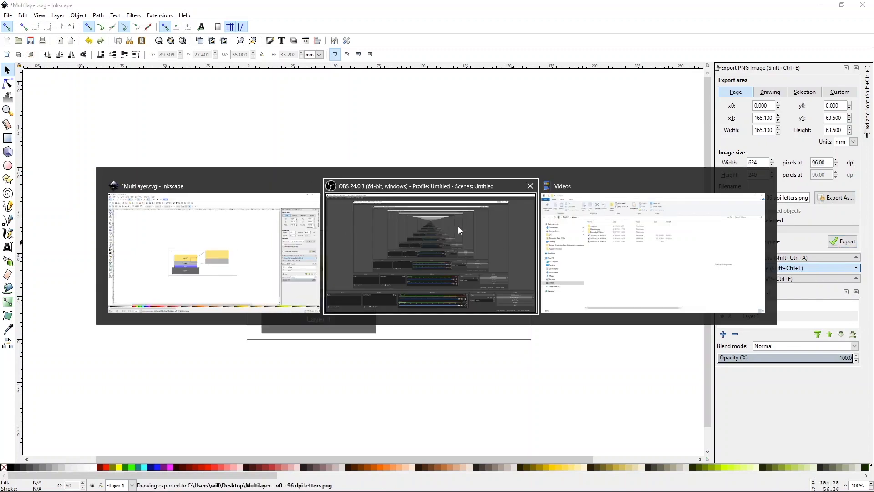
{"action": "key", "text": "Escape"}
{"action": "key", "text": "super+d"}
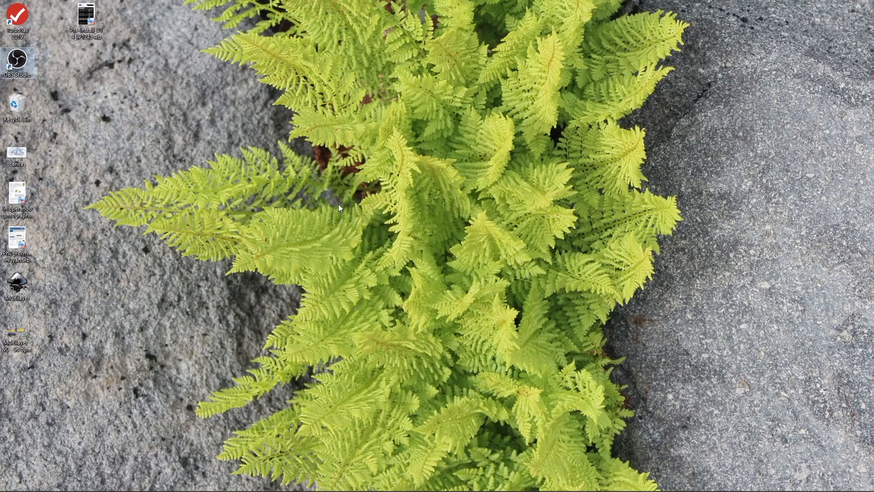
{"action": "double_click", "coordinate": [17, 336]}
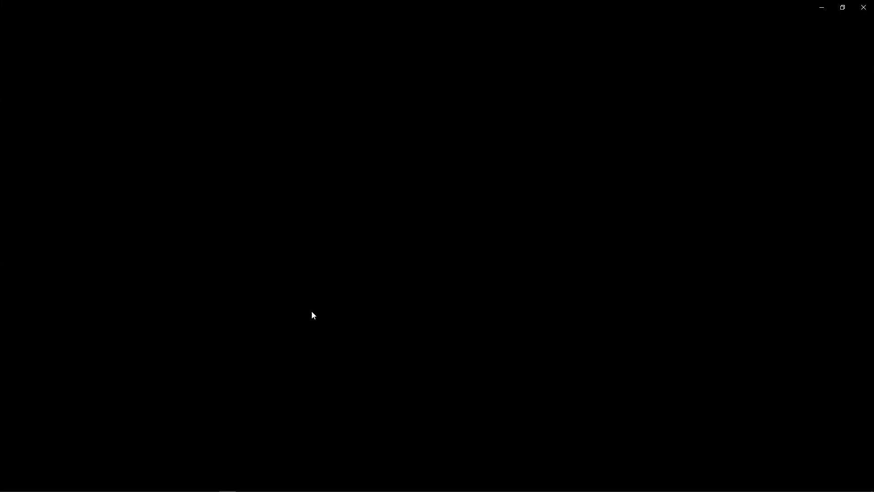
{"action": "scroll", "coordinate": [430, 279], "scroll_direction": "up", "scroll_amount": 1}
{"action": "scroll", "coordinate": [430, 280], "scroll_direction": "down", "scroll_amount": 1}
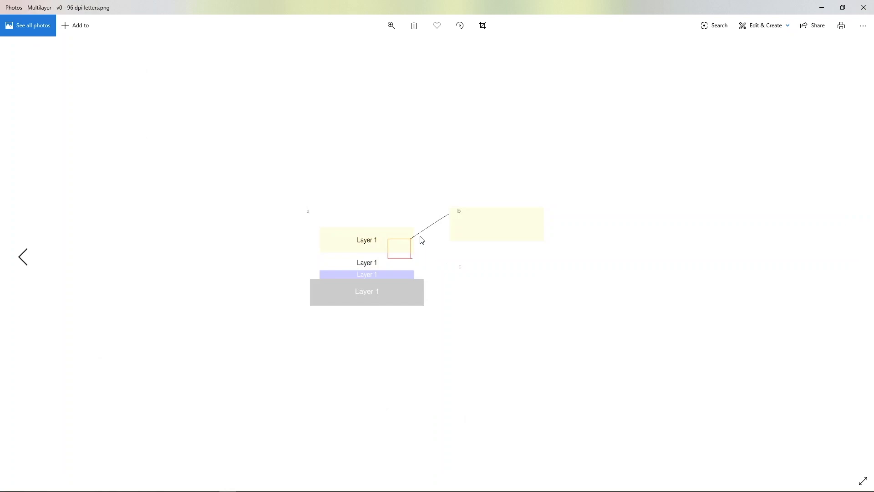
Step: Reduce Photos to a smaller window over the desktop and examine how the exported figure's layers and letters look
{"action": "double_click", "coordinate": [397, 6]}
{"action": "left_click_drag", "start_coordinate": [394, 21], "coordinate": [463, 28]}
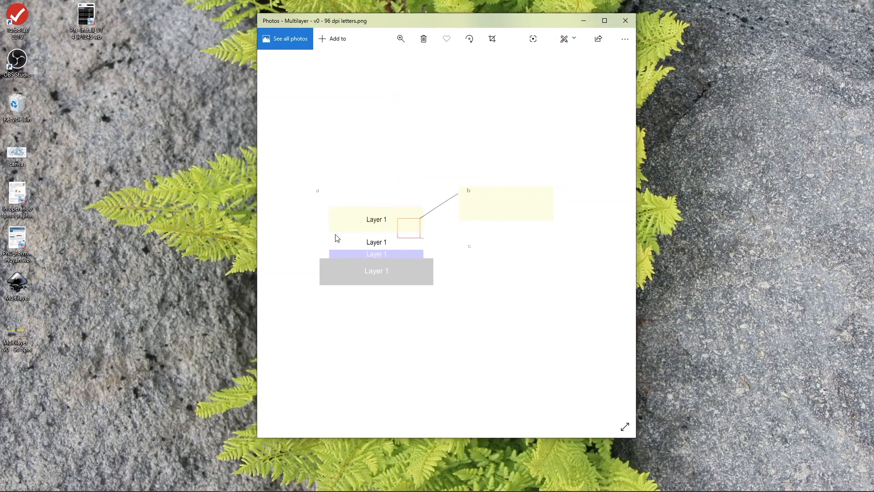
{"action": "left_click_drag", "start_coordinate": [410, 25], "coordinate": [405, 27]}
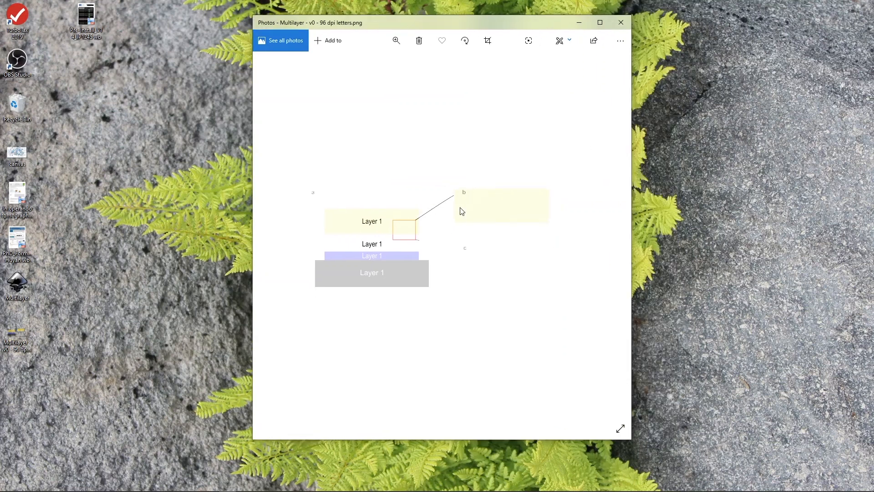
Step: Close the exported image and switch back to the Multilayer.svg drawing in Inkscape
{"action": "left_click", "coordinate": [621, 22]}
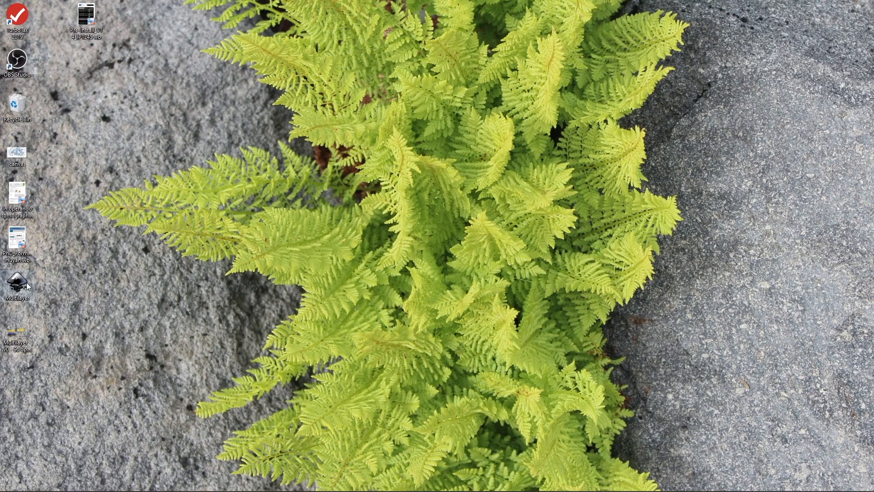
{"action": "key", "text": "alt+Tab"}
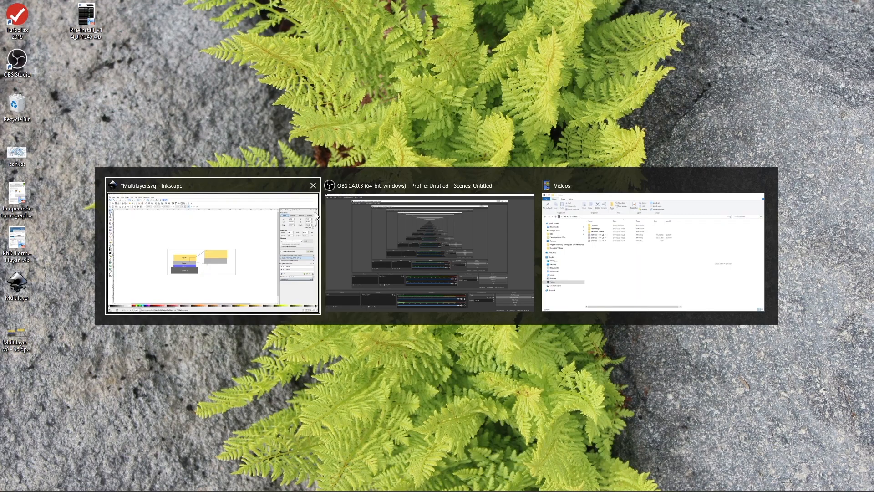
{"action": "left_click", "coordinate": [229, 261]}
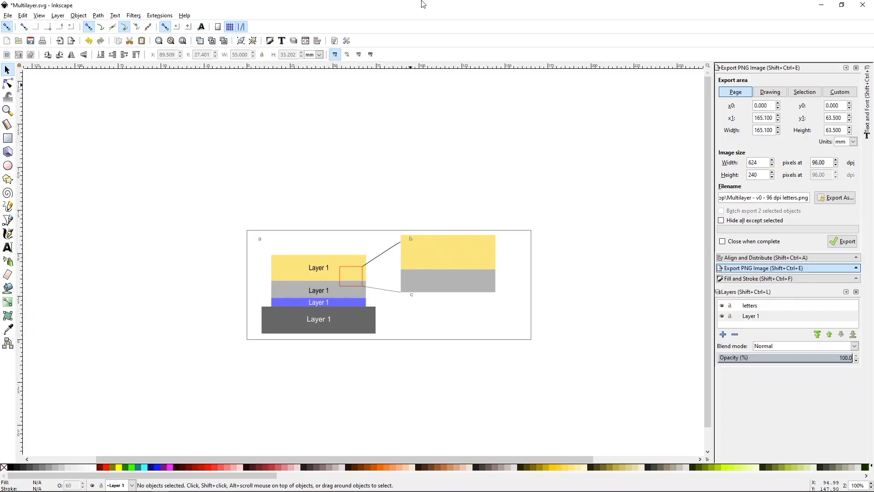
{"action": "key", "text": "alt+Tab"}
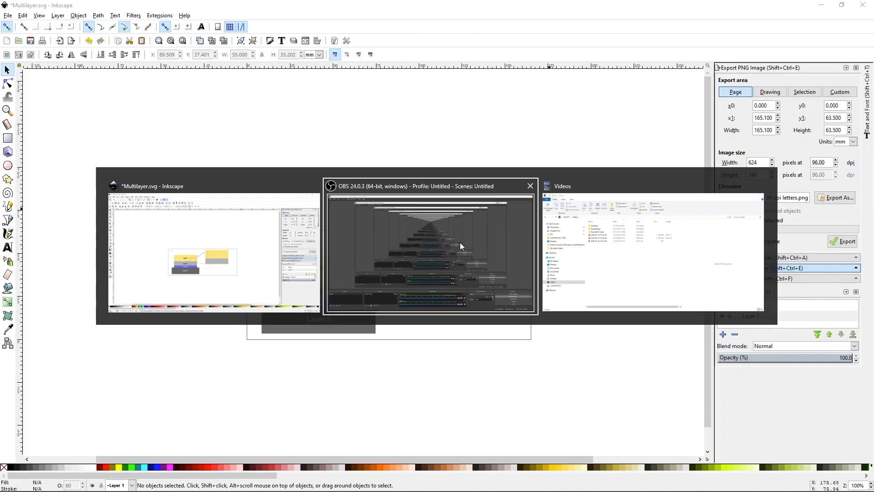